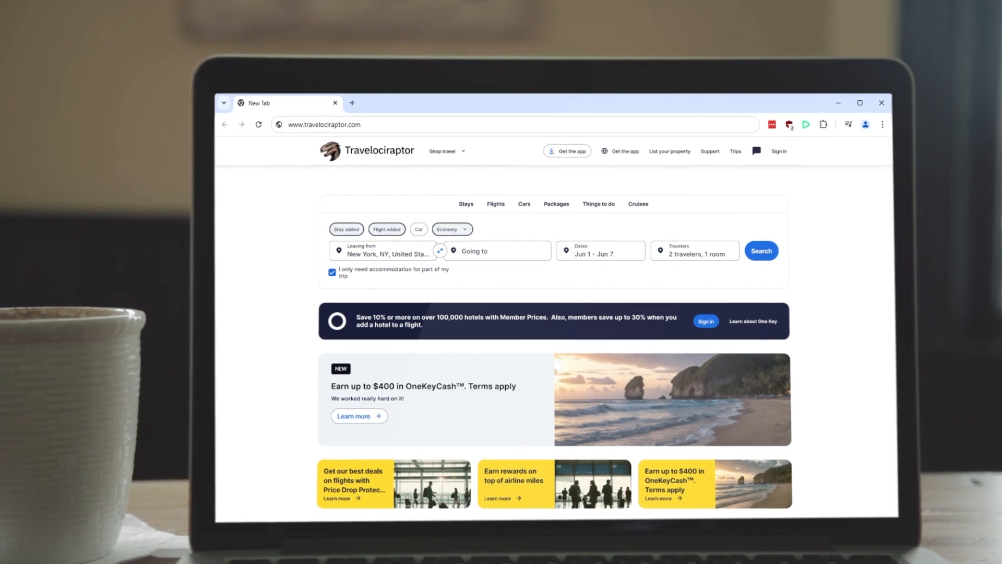
pyautogui.scroll(-5, 554, 329)
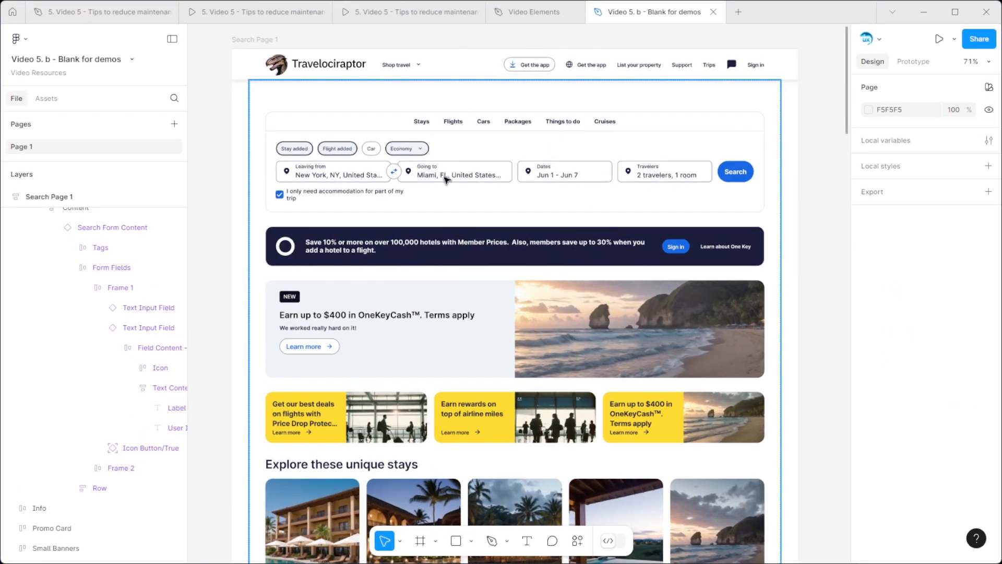
# Step: Try overwriting the Going to field's destination text directly with "Zurich, Canon of Zurich", and undo the text change
pyautogui.keyDown('ctrl'); pyautogui.click(489, 236); pyautogui.keyUp('ctrl')
pyautogui.doubleClick(446, 180)
pyautogui.write('Zu')
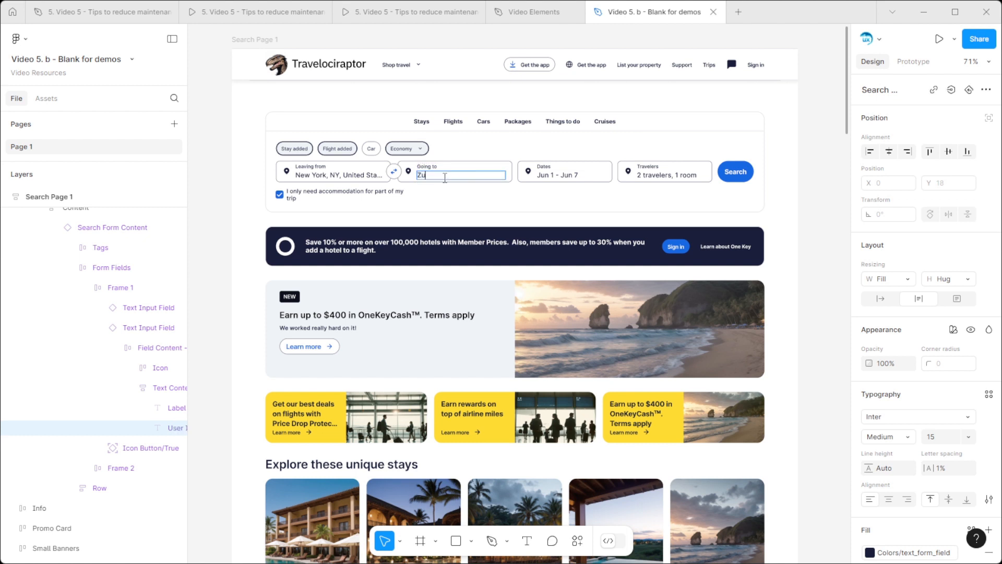
pyautogui.write('rich, Canon of Zurich, S')
pyautogui.press('Escape')
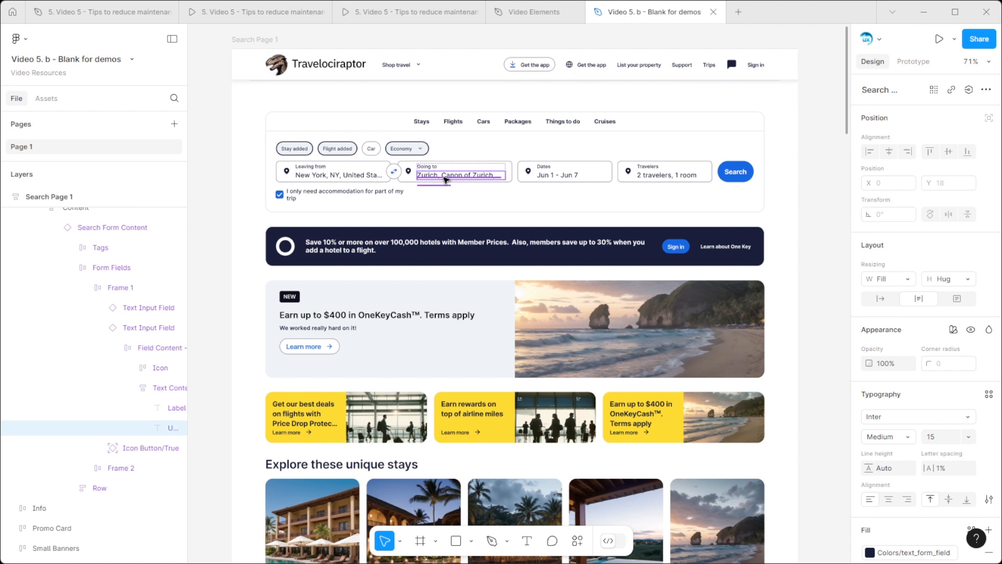
pyautogui.press('Escape')
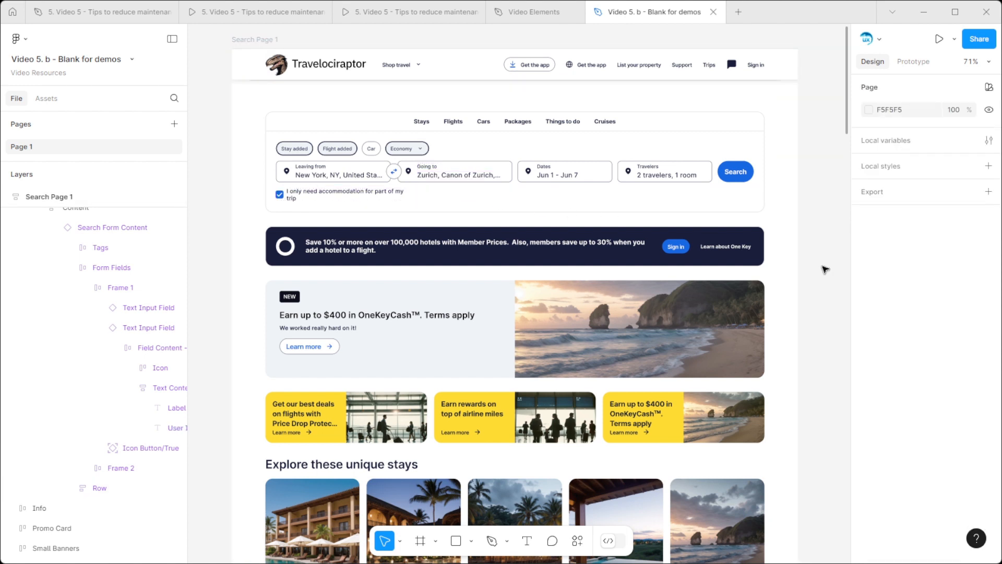
pyautogui.hotkey('ctrl', 'z')
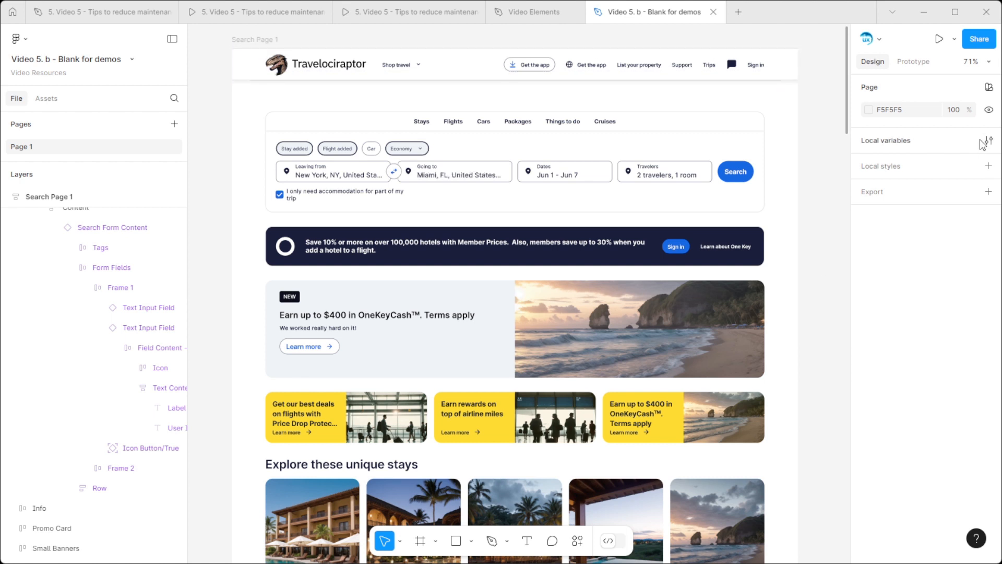
# Step: Create a local string variable named "Destination Name" with the value "Miami, FL, United States of America"
pyautogui.click(989, 140)
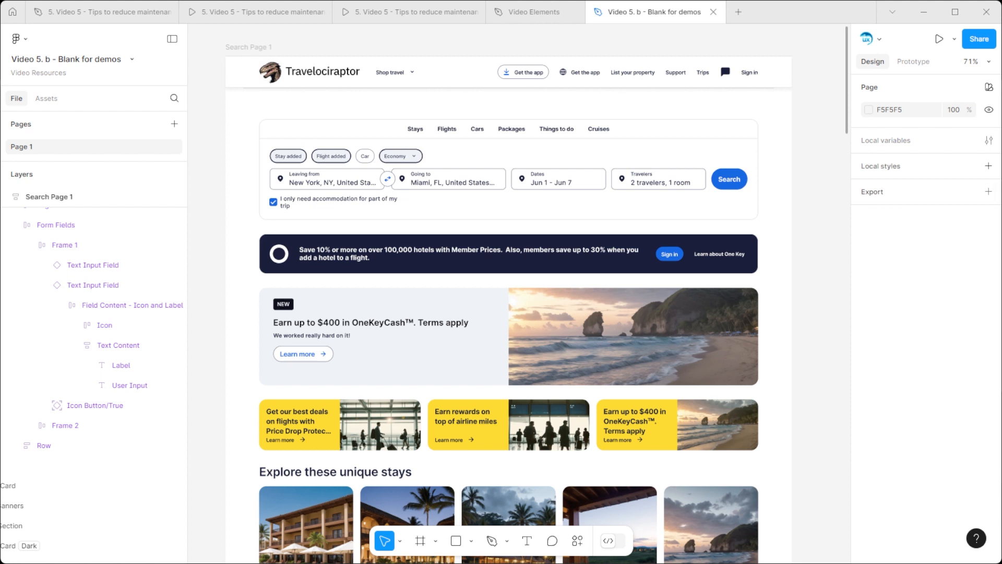
pyautogui.click(989, 140)
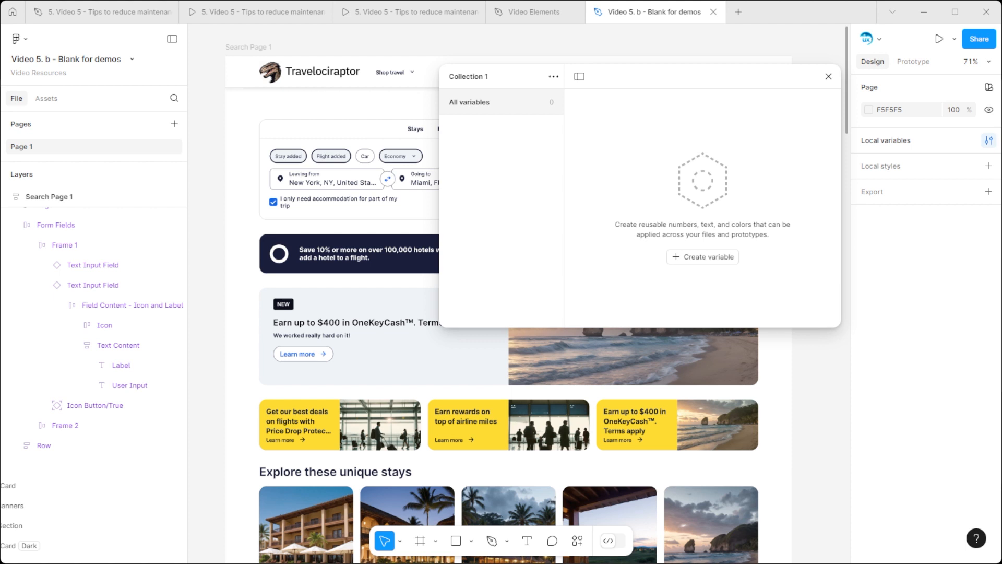
pyautogui.click(703, 256)
pyautogui.click(694, 307)
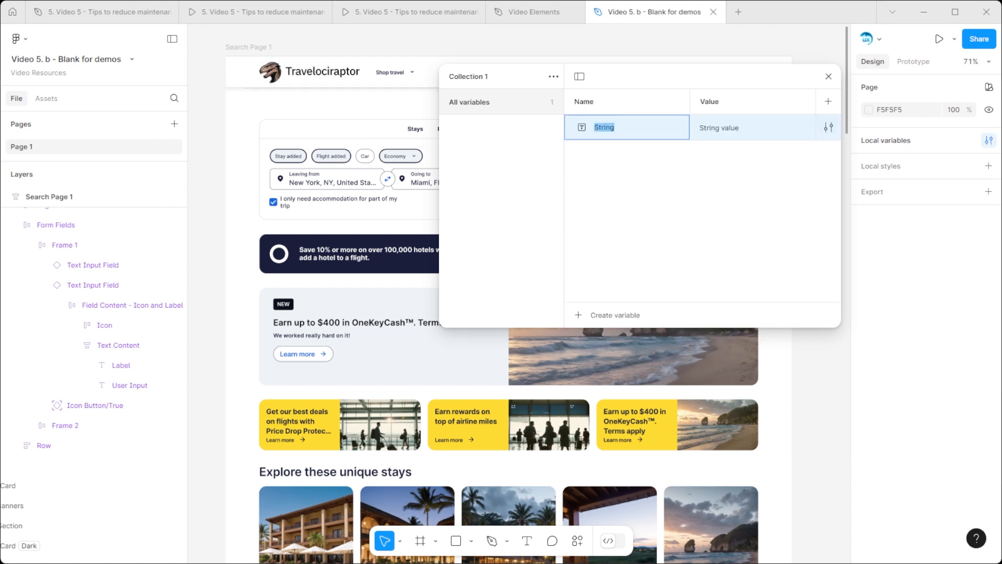
pyautogui.write('Destination Name')
pyautogui.press('Tab')
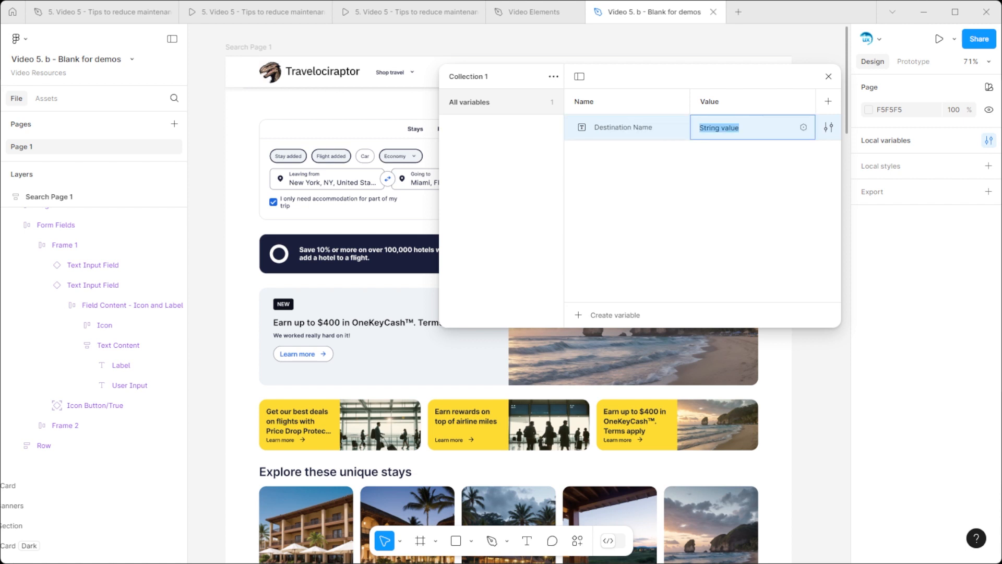
pyautogui.write('Miami, FL, United States of America')
pyautogui.press('Return')
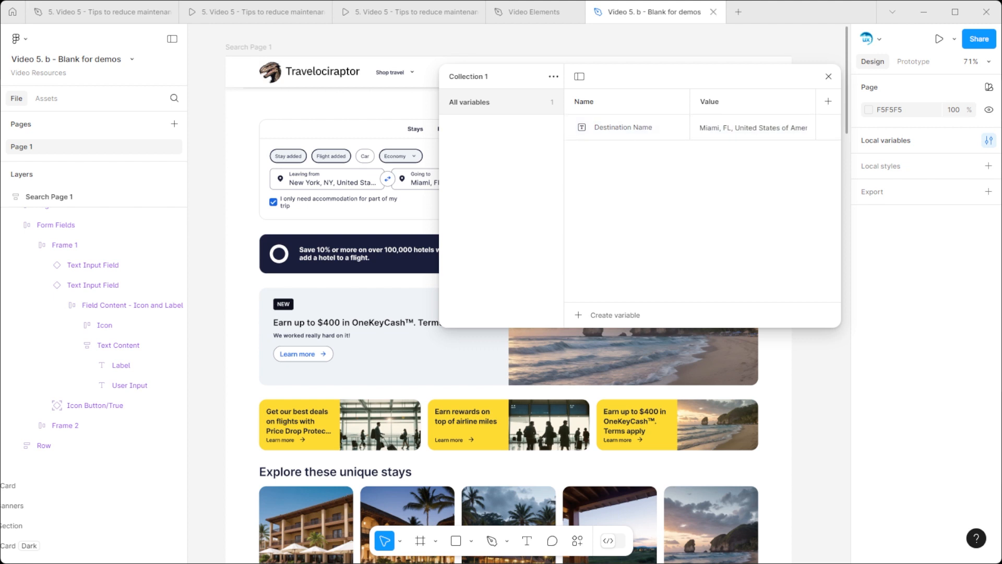
pyautogui.click(828, 76)
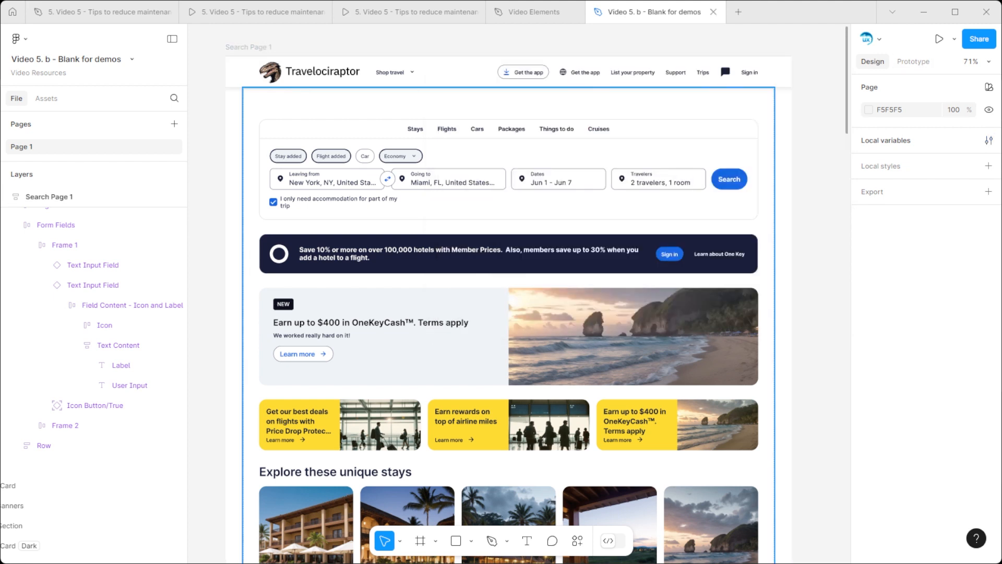
# Step: Bind the Going to field's User Input text to the Destination Name variable
pyautogui.keyDown('ctrl'); pyautogui.click(453, 183); pyautogui.keyUp('ctrl')
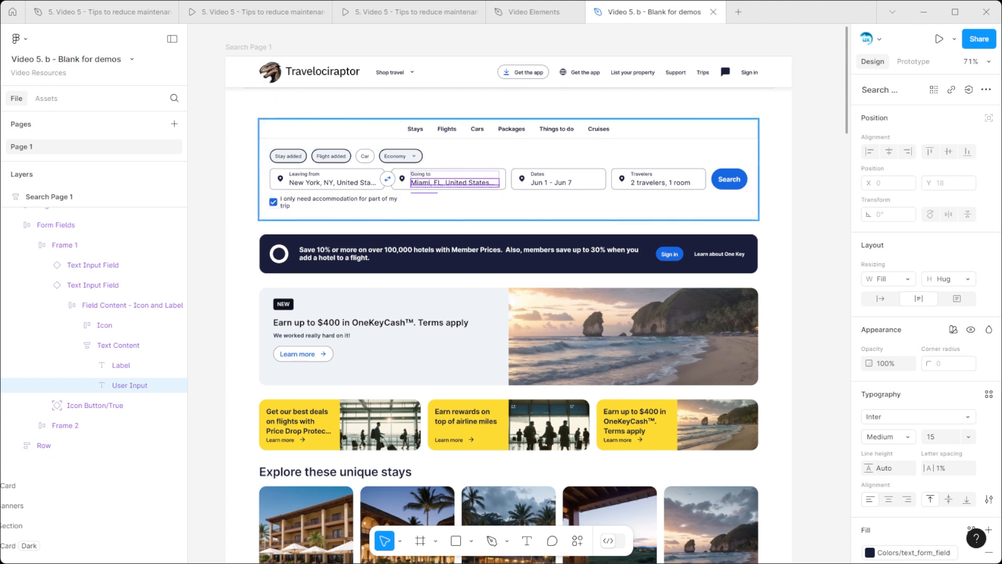
pyautogui.click(969, 89)
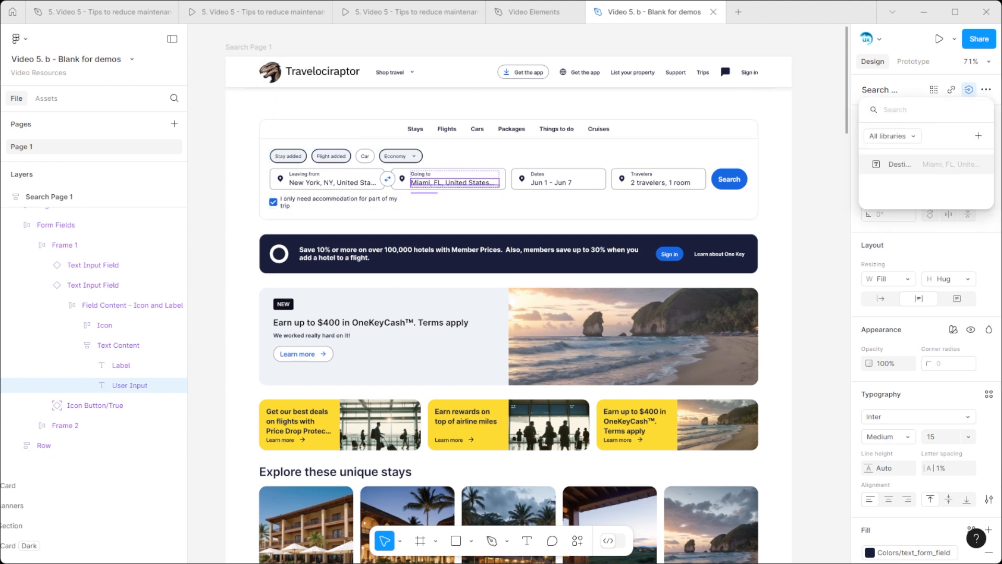
pyautogui.click(926, 164)
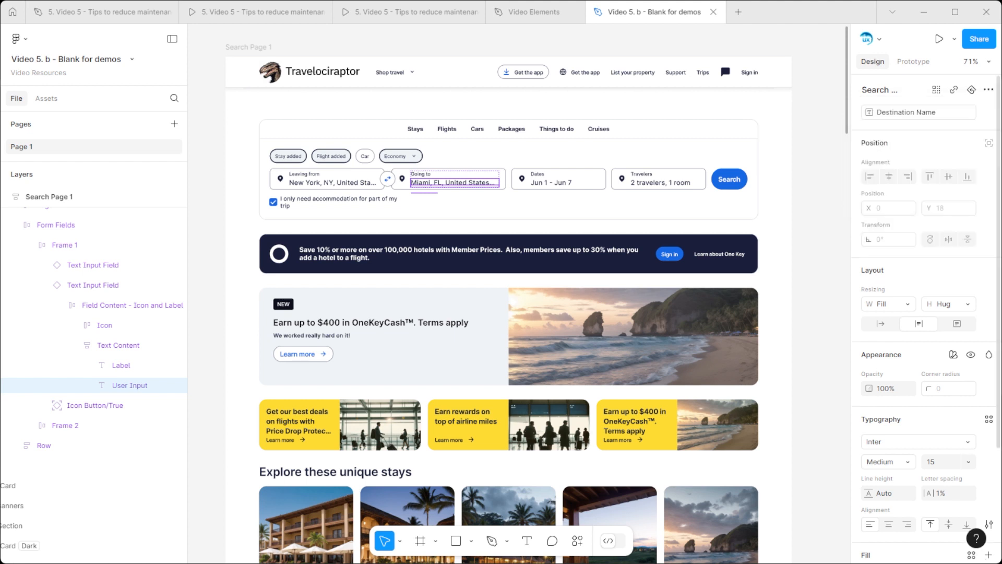
pyautogui.press('Escape')
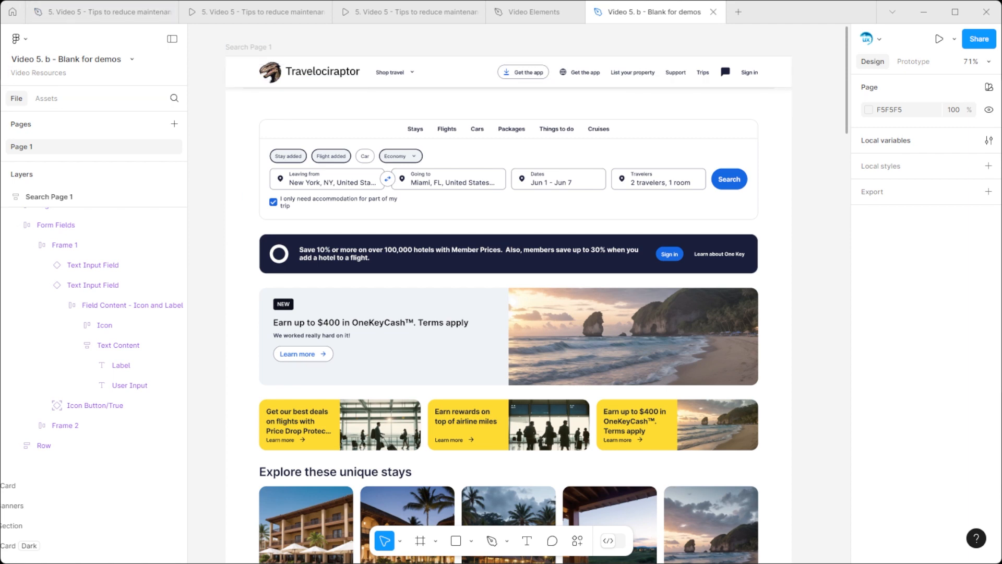
# Step: Switch to the "5. Video 5 - Tips to reduce maintenance" design file and copy the Default - ALT value of its Destination_Long variable
pyautogui.click(103, 12)
pyautogui.press('Escape')
pyautogui.press('Escape')
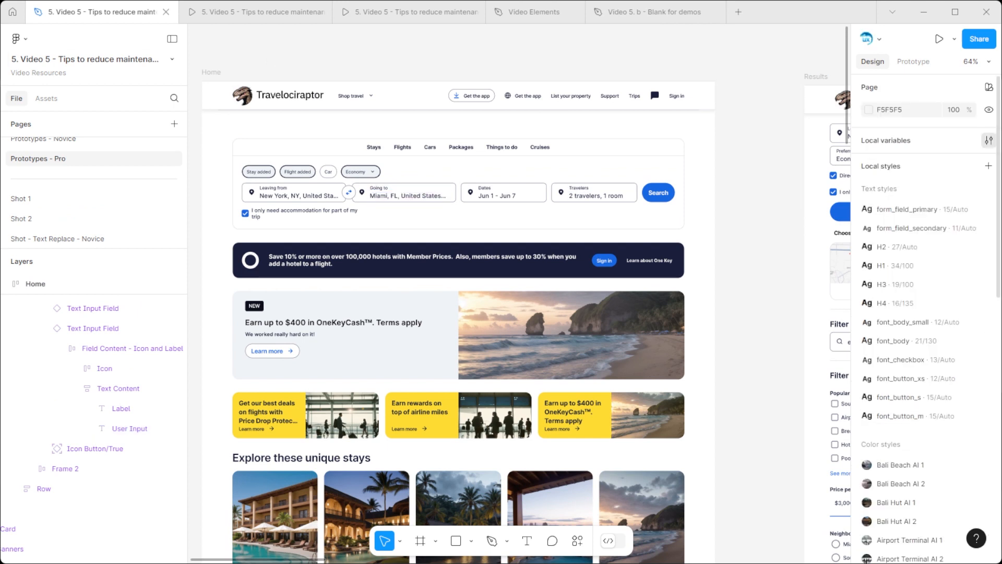
pyautogui.click(988, 139)
pyautogui.moveTo(636, 297); pyautogui.dragTo(765, 297)
pyautogui.click(768, 214)
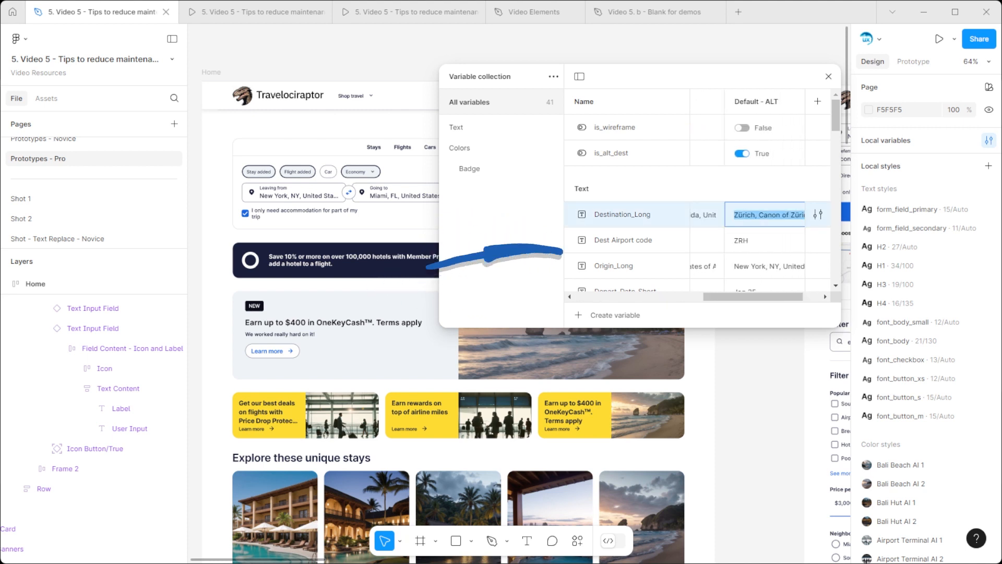
pyautogui.press('Escape')
pyautogui.click(828, 76)
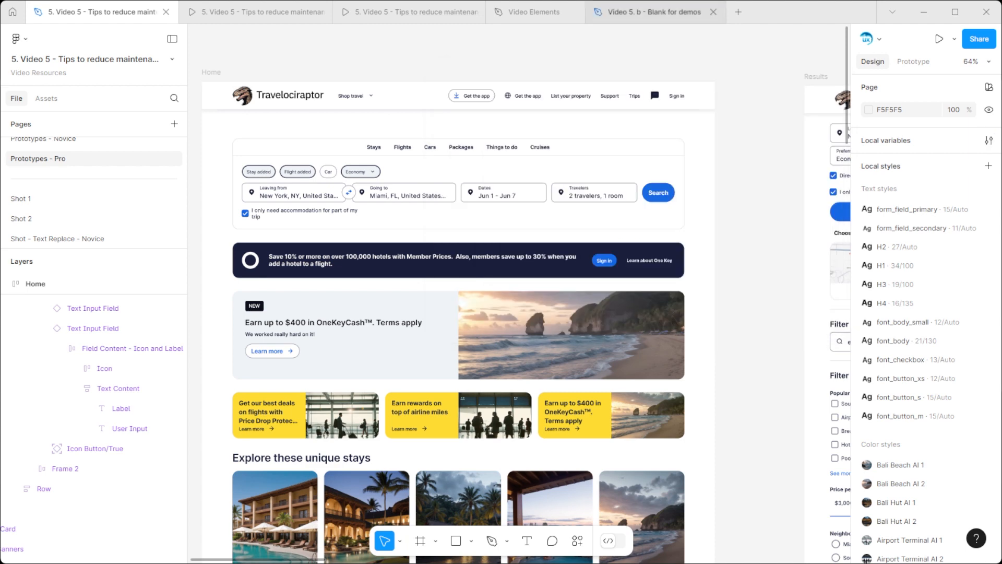
# Step: Back in the Blank for demos file, set Destination Name to the copied "Zürich, Canon of Zürich, Switzerland" and check the Going to field's binding
pyautogui.click(673, 11)
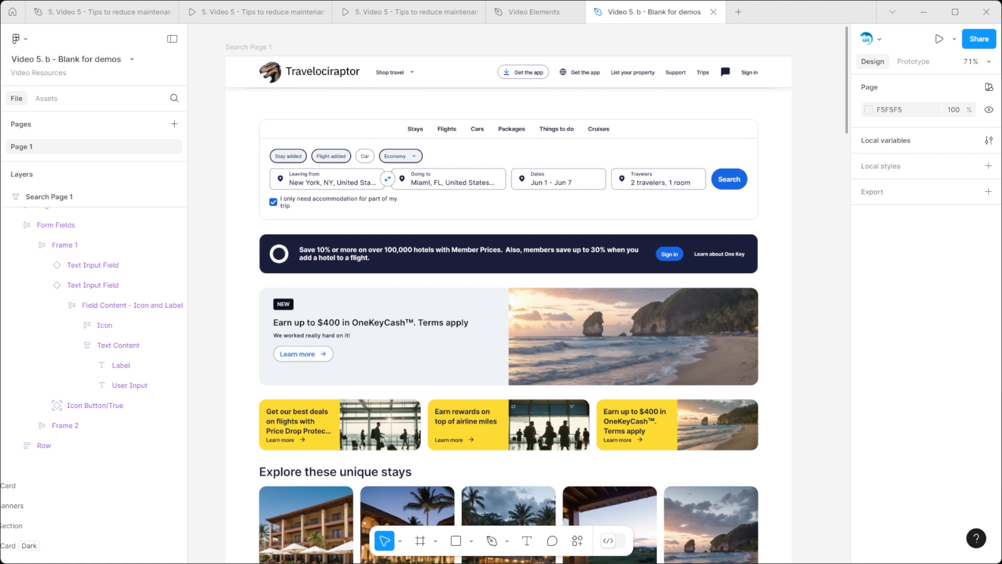
pyautogui.click(988, 140)
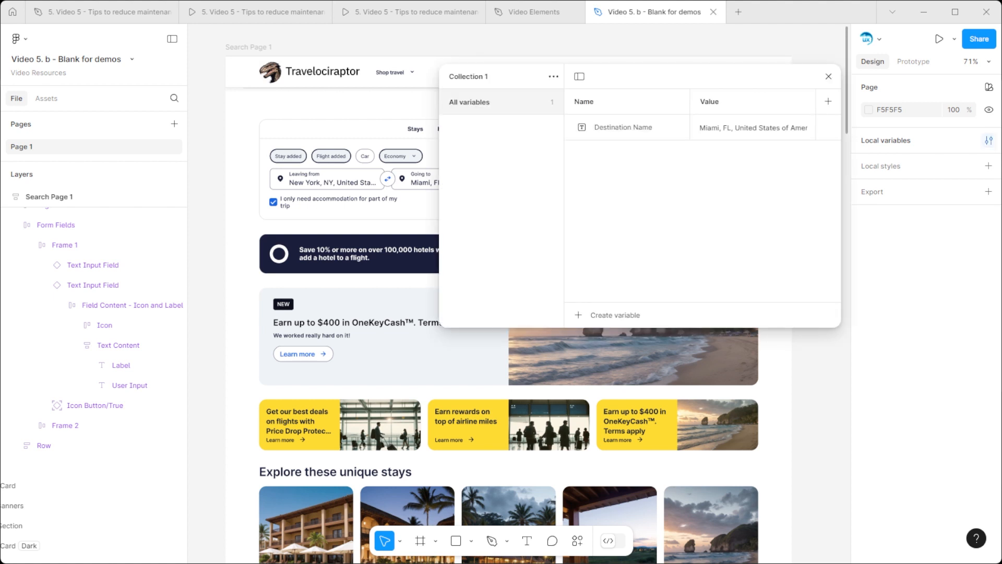
pyautogui.doubleClick(802, 128)
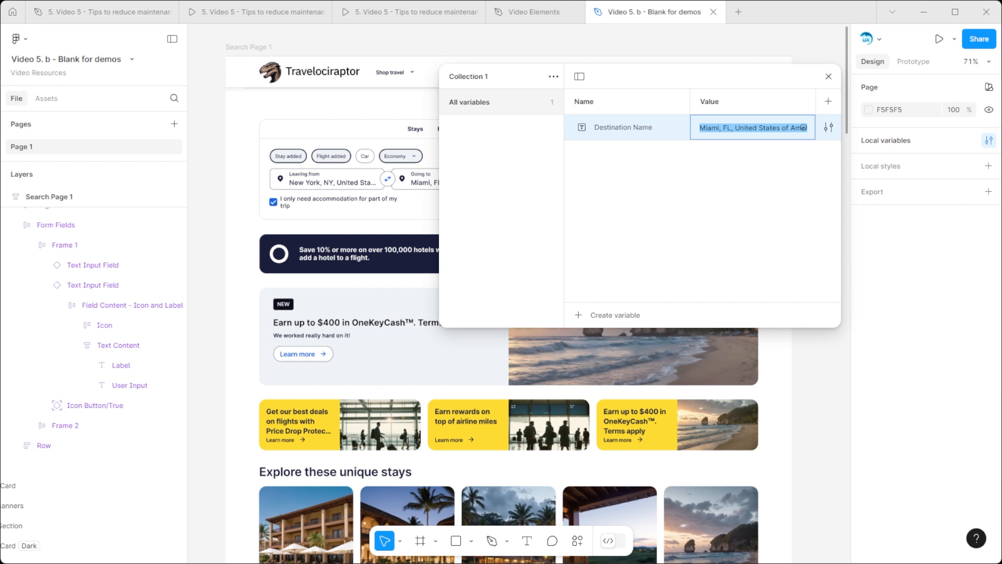
pyautogui.hotkey('ctrl', 'v')
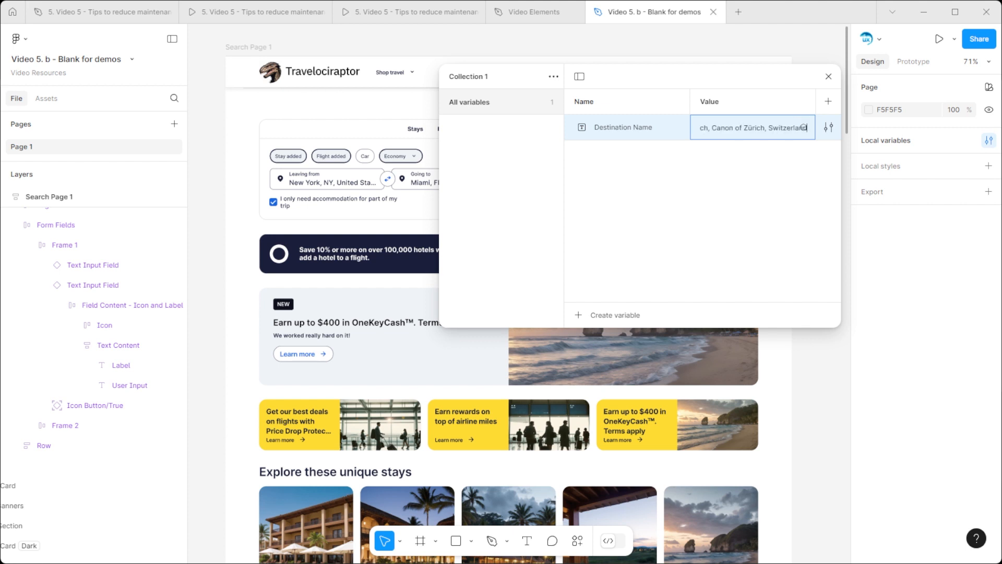
pyautogui.press('Return')
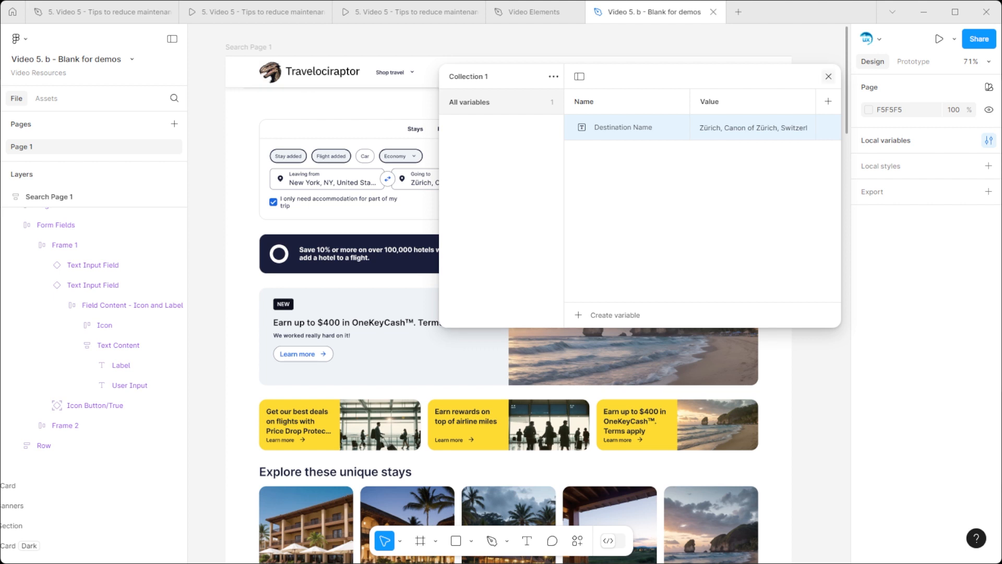
pyautogui.press('Escape')
pyautogui.keyDown('ctrl'); pyautogui.click(452, 183); pyautogui.keyUp('ctrl')
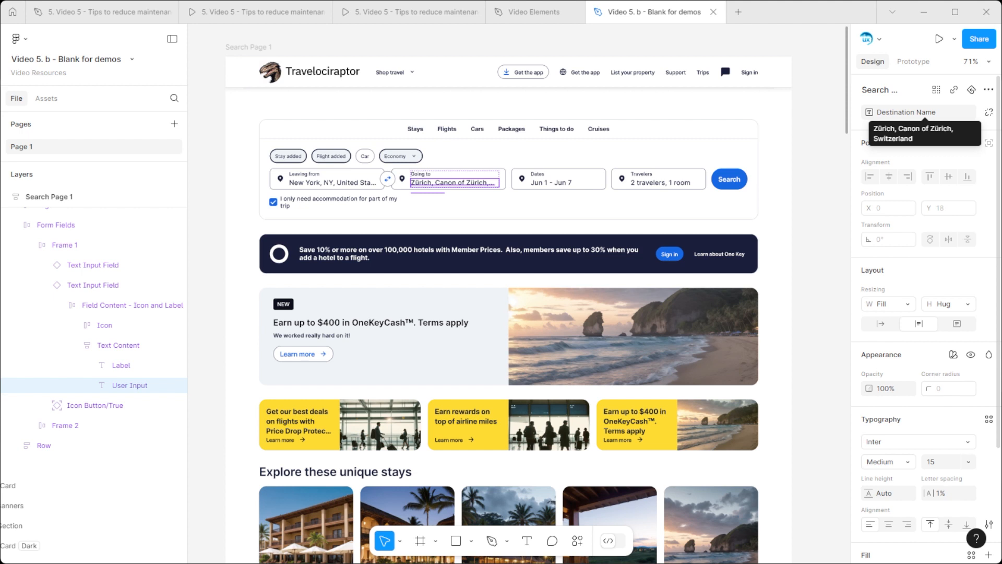
pyautogui.press('Escape')
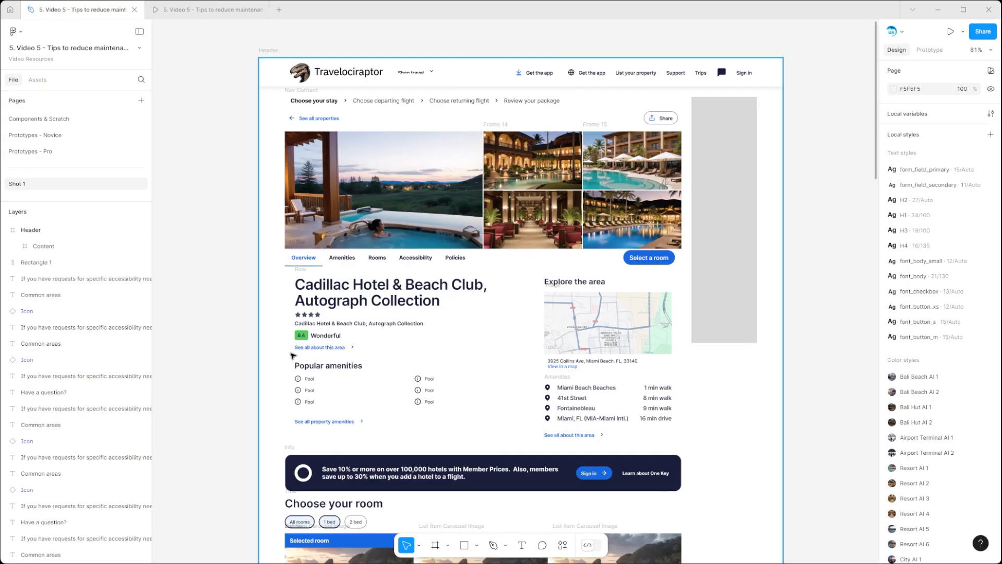
# Step: Paste the snowy mountain cabins image onto the page and move it over the main hotel photo at X -432, Y 1
pyautogui.scroll(-3, 544, 340)
pyautogui.rightClick(222, 202)
pyautogui.click(240, 207)
pyautogui.moveTo(330, 282); pyautogui.dragTo(627, 224)
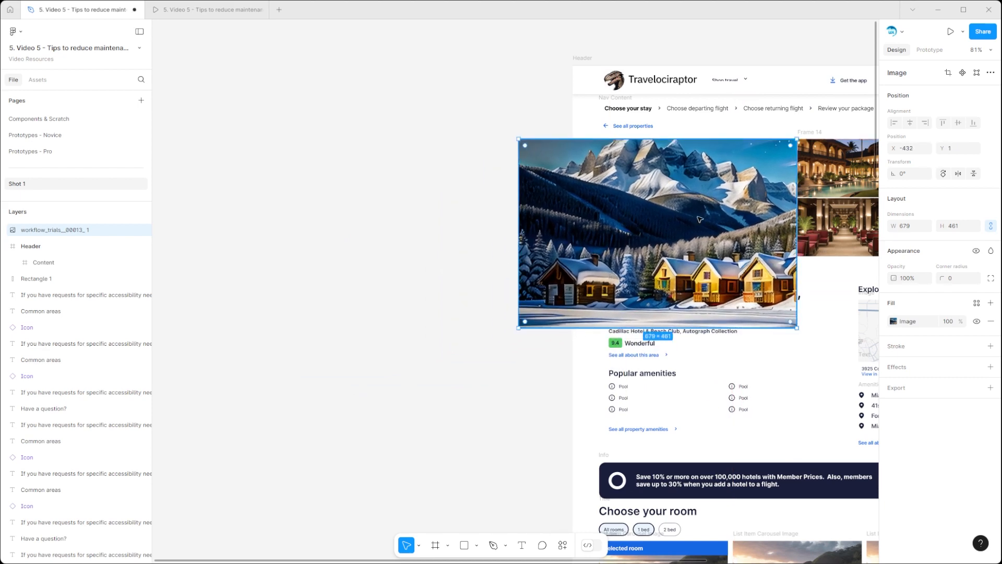
# Step: Scale the cabins image down proportionally to 483 × 286 to match the main gallery photo's area
pyautogui.scroll(3, 823, 179)
pyautogui.scroll(3, 823, 179)
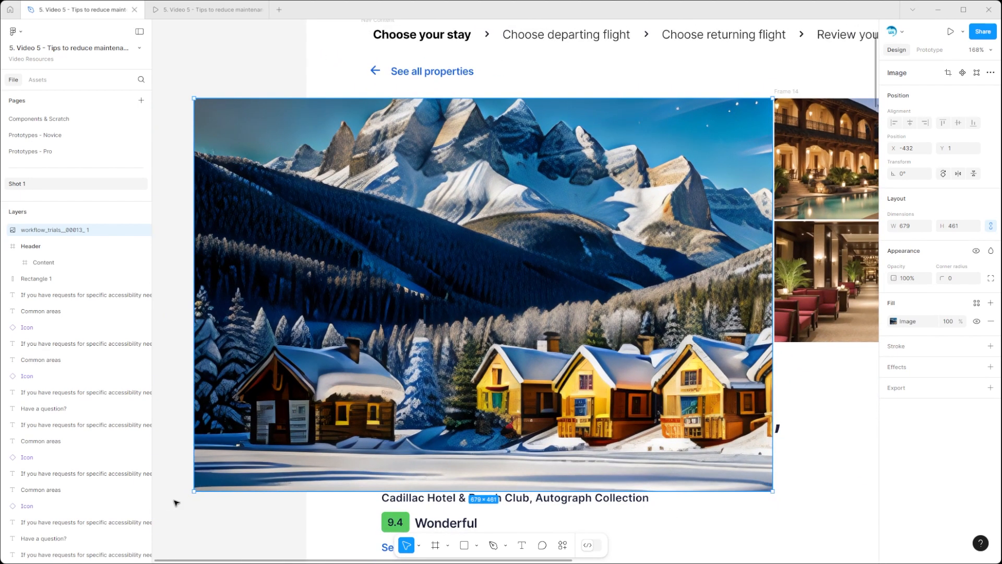
pyautogui.moveTo(194, 490); pyautogui.dragTo(351, 353)
pyautogui.scroll(10, 448, 297)
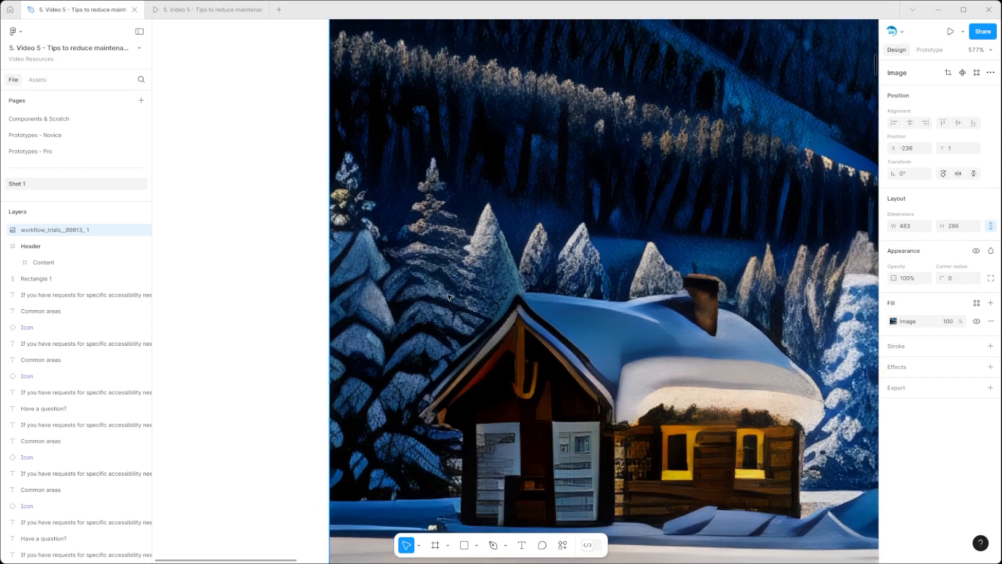
# Step: Shift the cabins image aside to X -254 and delete the original hotel photo underneath it
pyautogui.scroll(-7, 448, 297)
pyautogui.moveTo(514, 238); pyautogui.dragTo(493, 240)
pyautogui.hscroll(5, 551, 238)
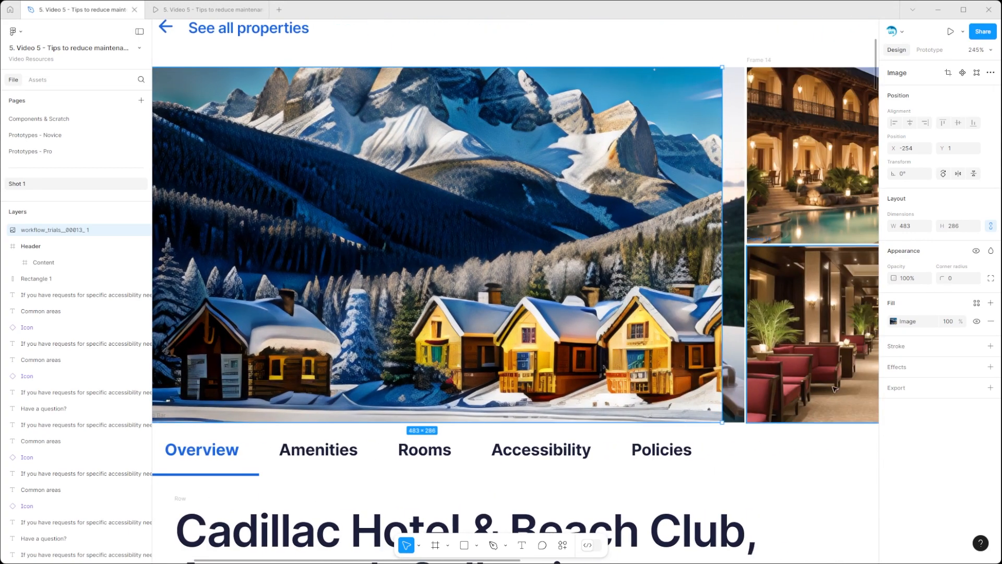
pyautogui.click(733, 388)
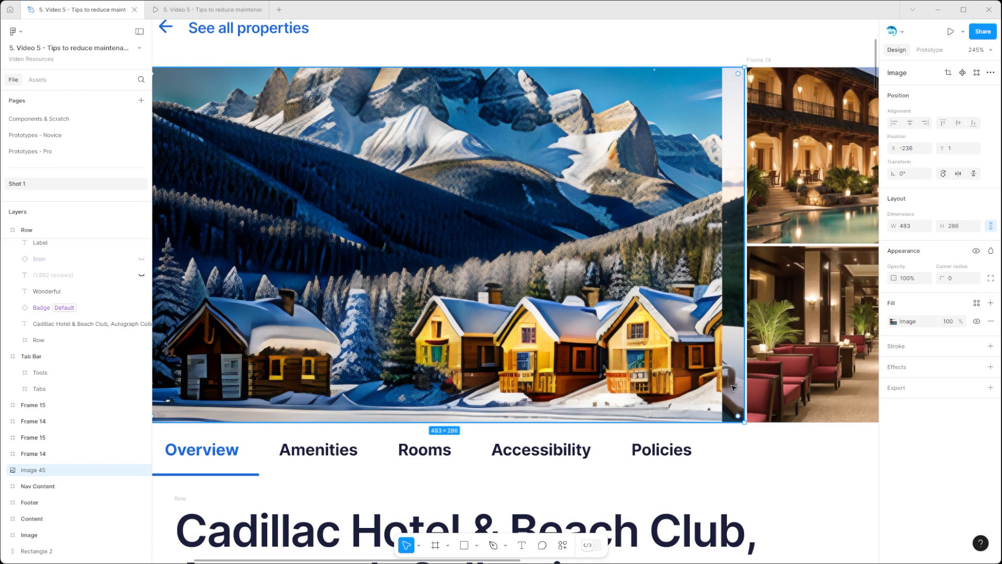
pyautogui.press('Delete')
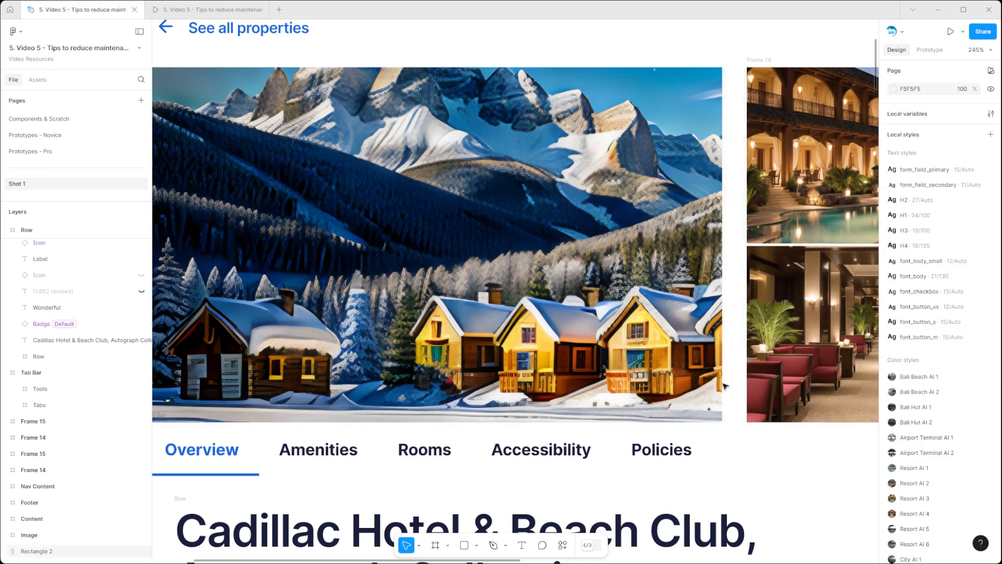
# Step: Move the cabins image back into the main gallery slot at X -236, Y 1, aligned with the neighbouring photos
pyautogui.click(669, 382)
pyautogui.moveTo(682, 382); pyautogui.dragTo(701, 379)
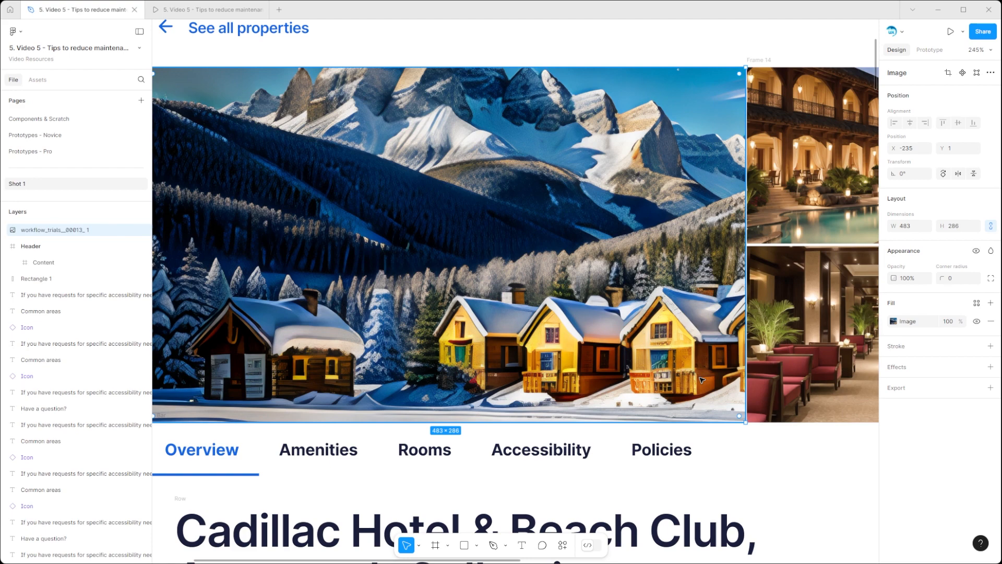
pyautogui.hscroll(-5, 365, 397)
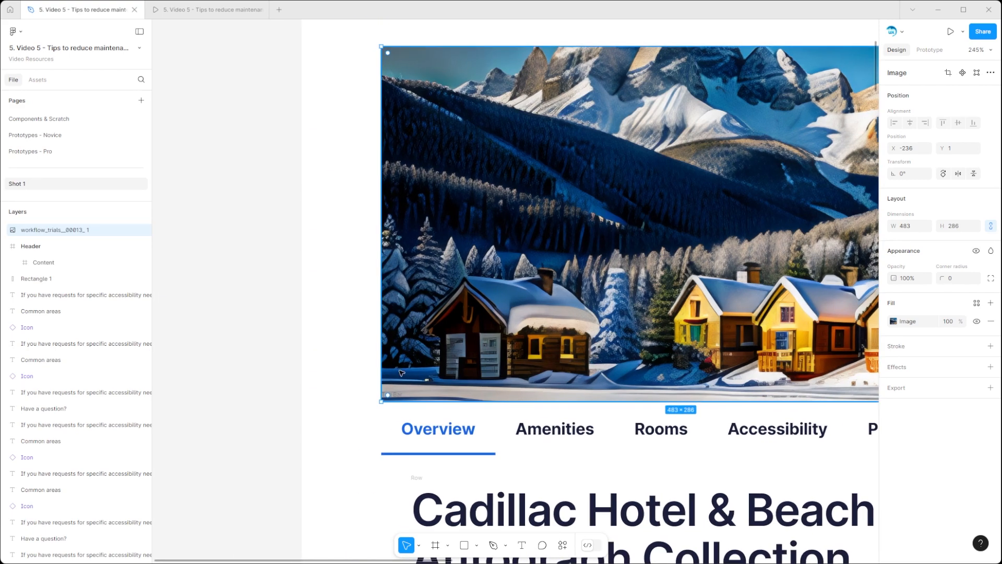
pyautogui.moveTo(384, 385); pyautogui.dragTo(384, 387)
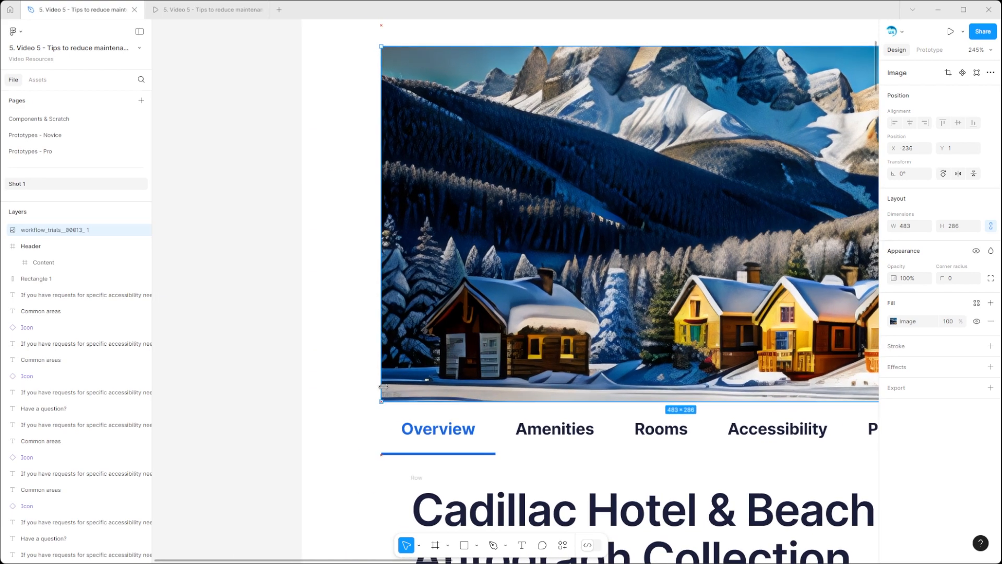
pyautogui.scroll(-8, 383, 386)
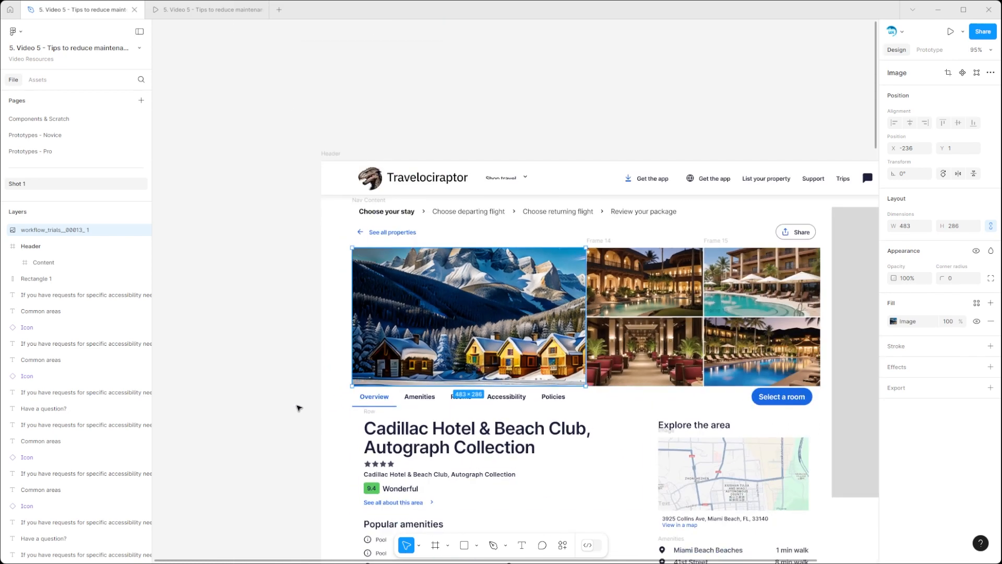
pyautogui.click(299, 407)
pyautogui.scroll(-3, 548, 439)
pyautogui.hscroll(5, 548, 438)
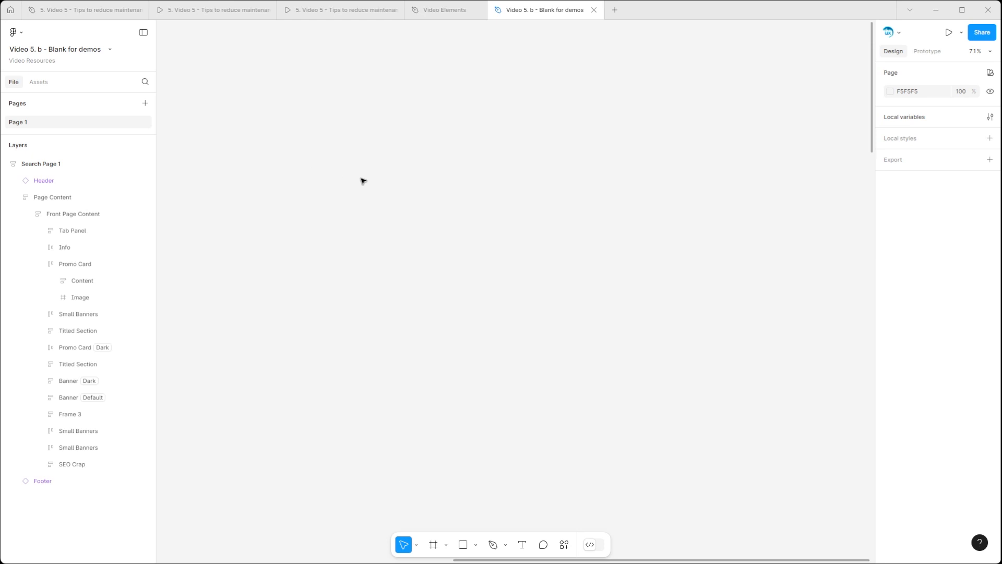
# Step: Paste the beach image onto the blank demo page and save its image fill as a style named Beach Photo
pyautogui.rightClick(271, 94)
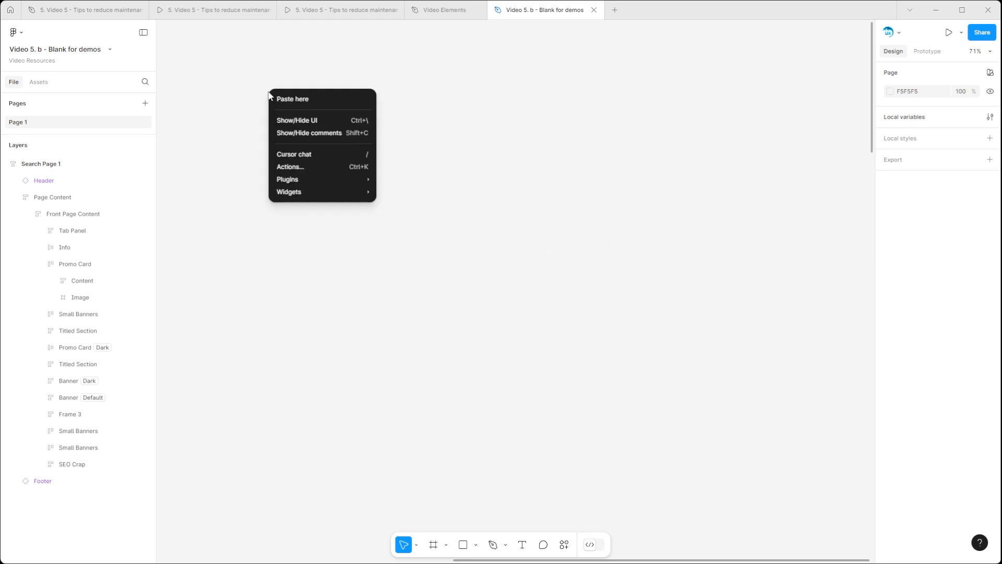
pyautogui.click(286, 101)
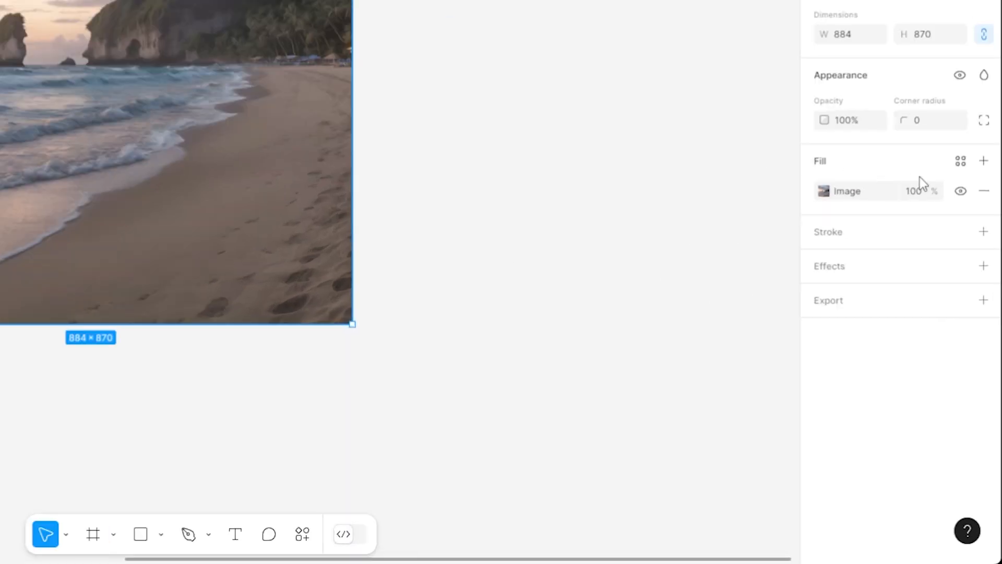
pyautogui.click(961, 161)
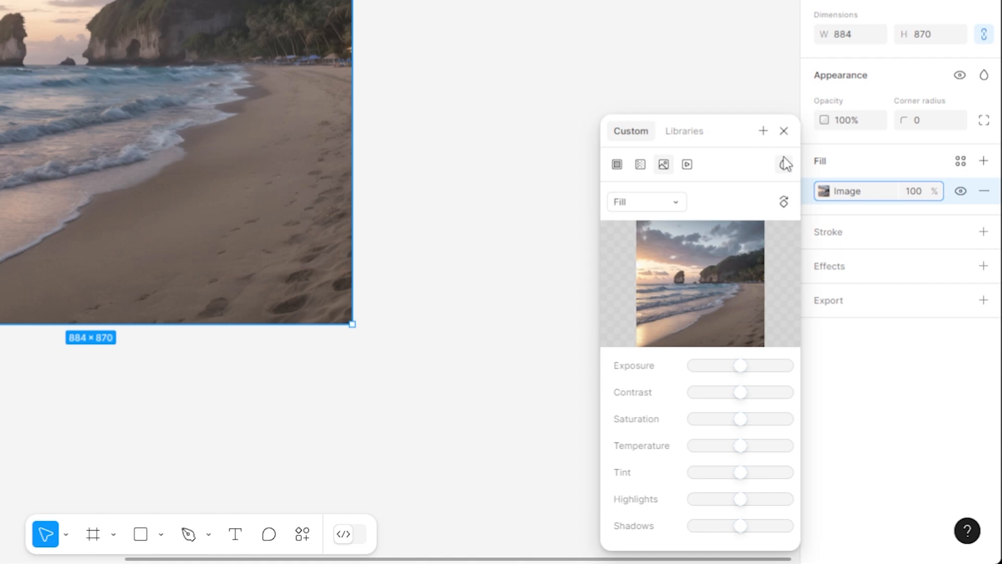
pyautogui.click(763, 132)
pyautogui.click(371, 133)
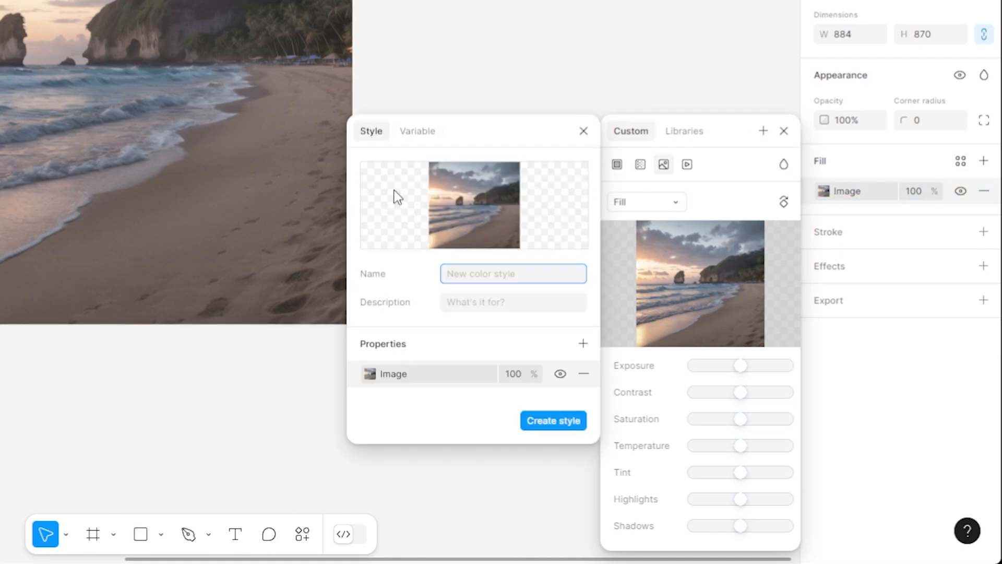
pyautogui.write('Beach')
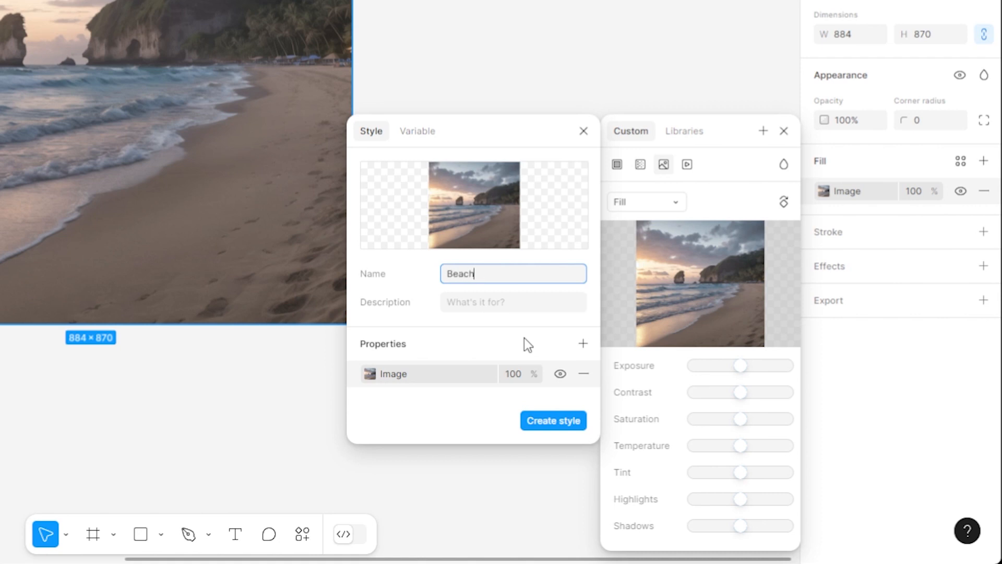
pyautogui.write(' Photo')
pyautogui.click(560, 425)
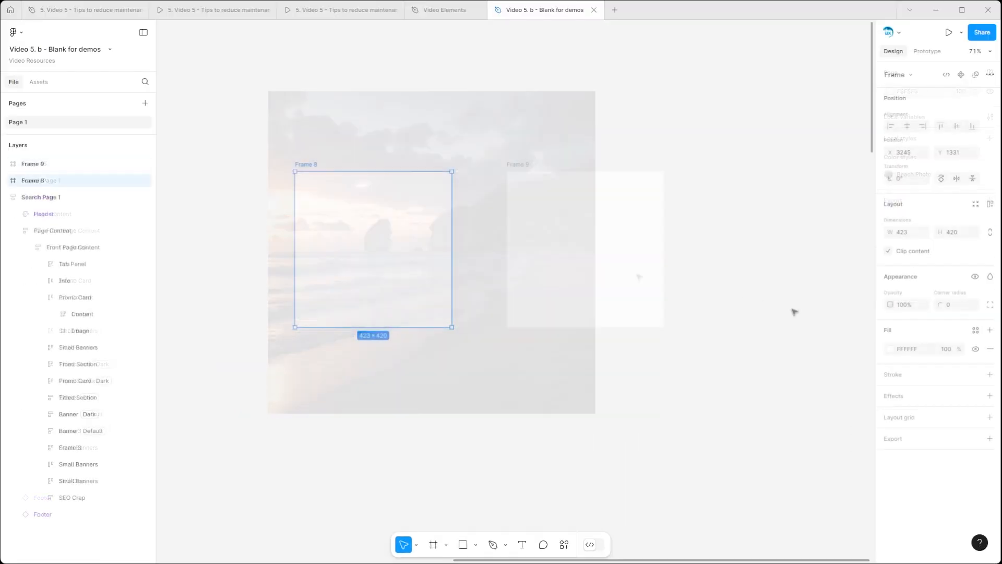
# Step: Apply the Beach Photo style as the fill of Frame 8
pyautogui.click(976, 331)
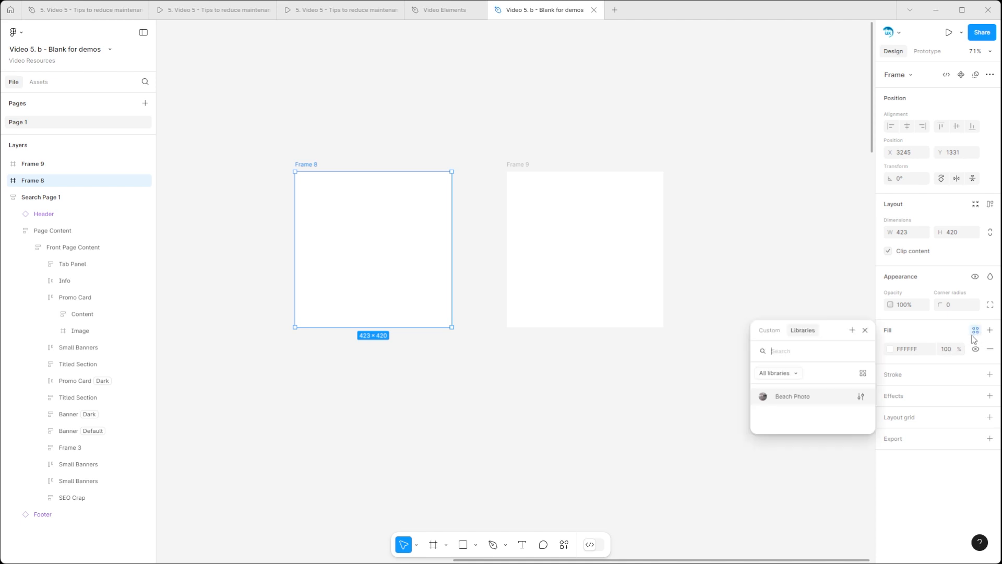
pyautogui.click(791, 397)
# Step: Replace the image inside the Beach Photo style with an uploaded photo of a snowy mountain resort
pyautogui.click(913, 353)
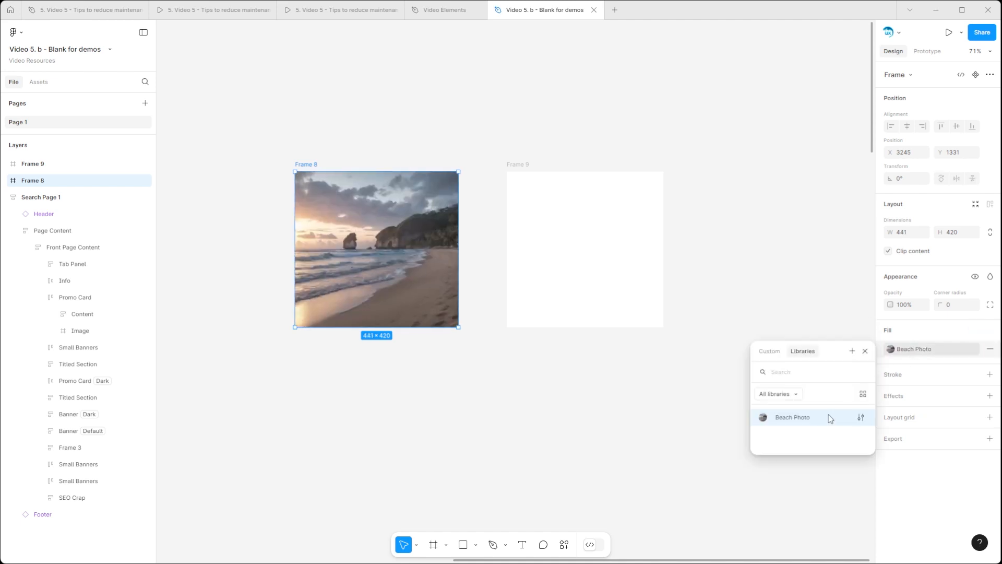
pyautogui.click(861, 416)
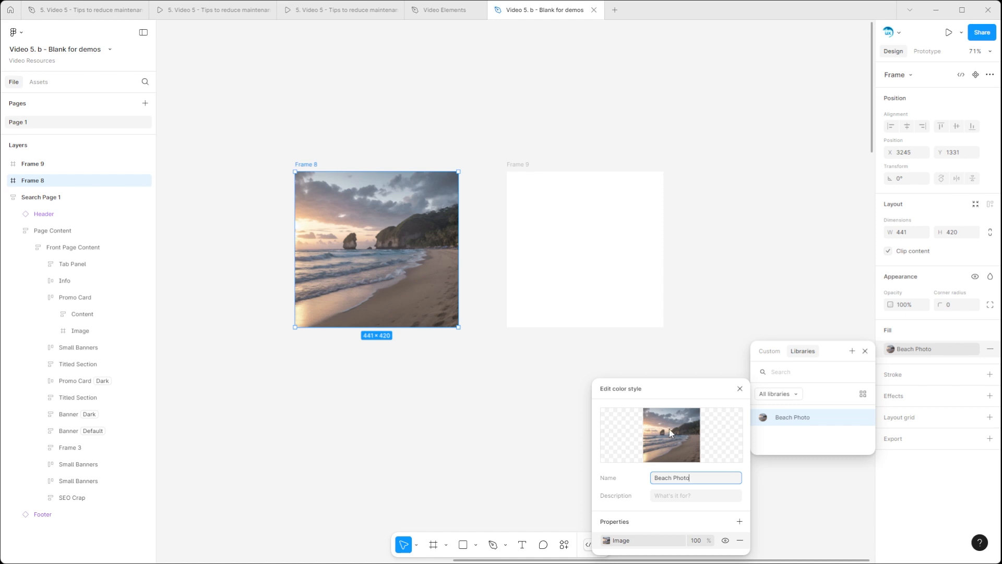
pyautogui.click(607, 541)
pyautogui.moveTo(527, 390)
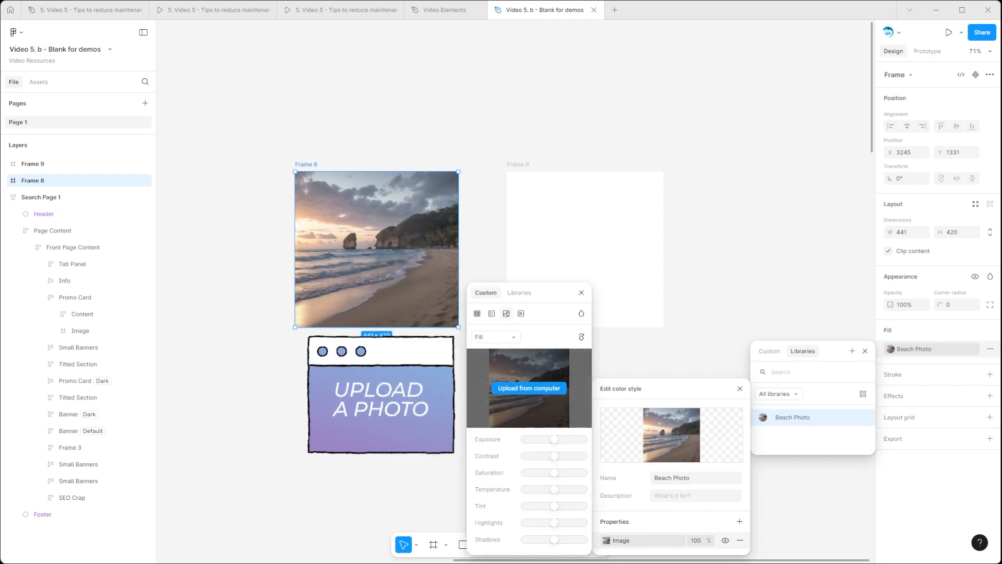
pyautogui.click(526, 389)
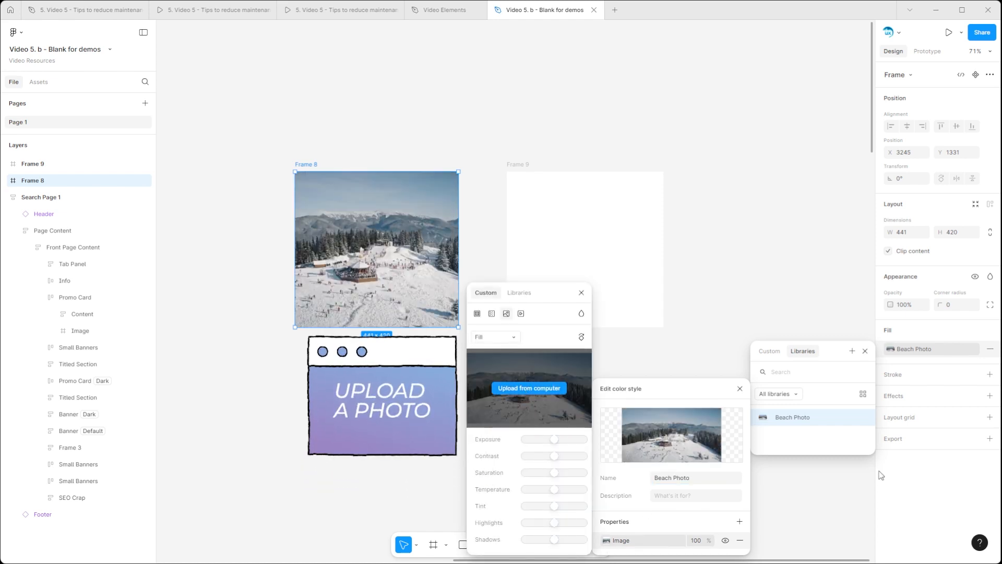
pyautogui.click(581, 292)
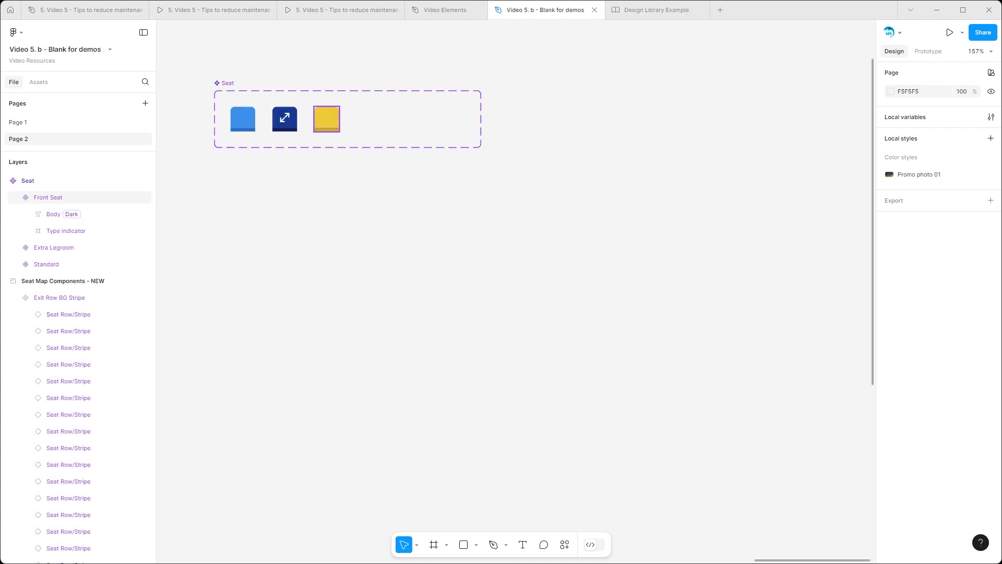
# Step: Duplicate the yellow Front Seat variant within the Seat component set and name the copy's seat type Discounted
pyautogui.click(329, 120)
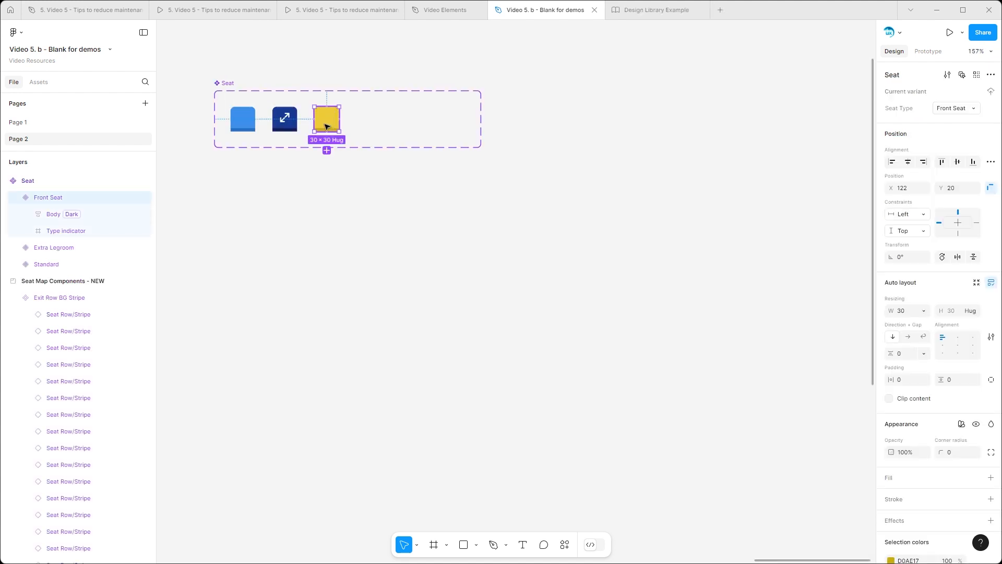
pyautogui.moveTo(322, 122); pyautogui.dragTo(362, 121)
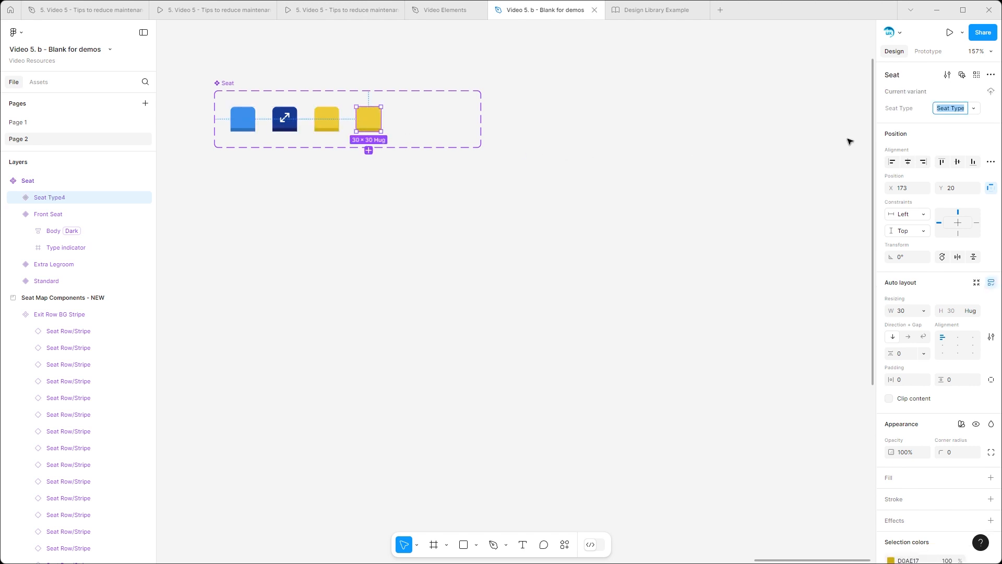
pyautogui.write('Di')
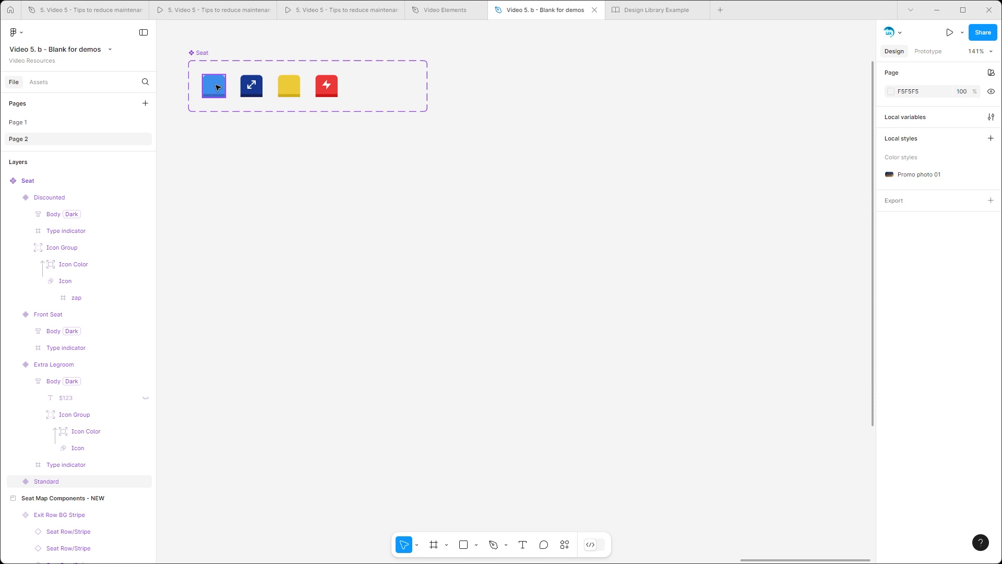
# Step: Place three Standard seat instances in a row below the Seat set and wrap them in a centred horizontal auto layout frame
pyautogui.moveTo(218, 87); pyautogui.dragTo(246, 235)
pyautogui.hotkey('ctrl', 'd')
pyautogui.moveTo(334, 272); pyautogui.dragTo(203, 228)
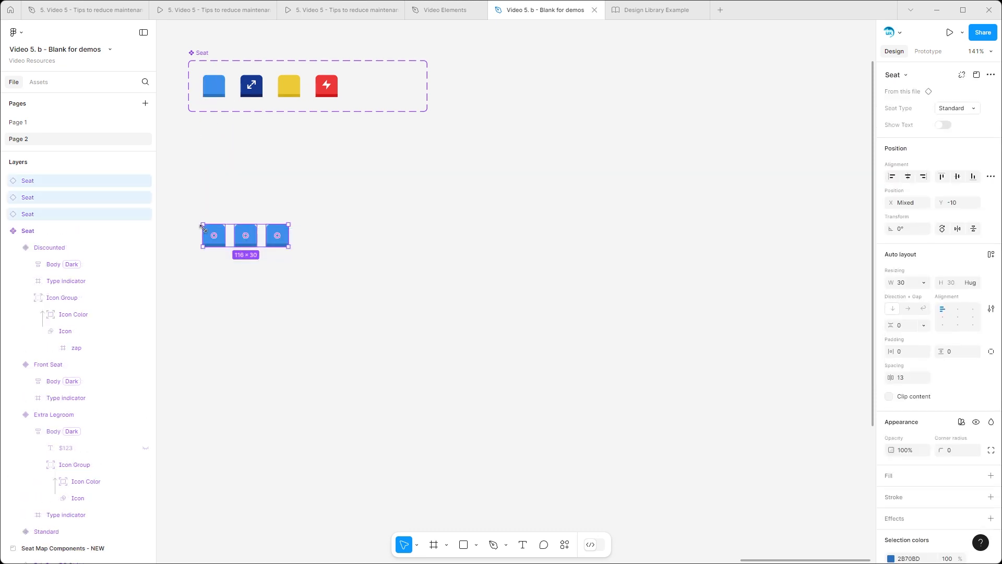
pyautogui.hotkey('shift', 'a')
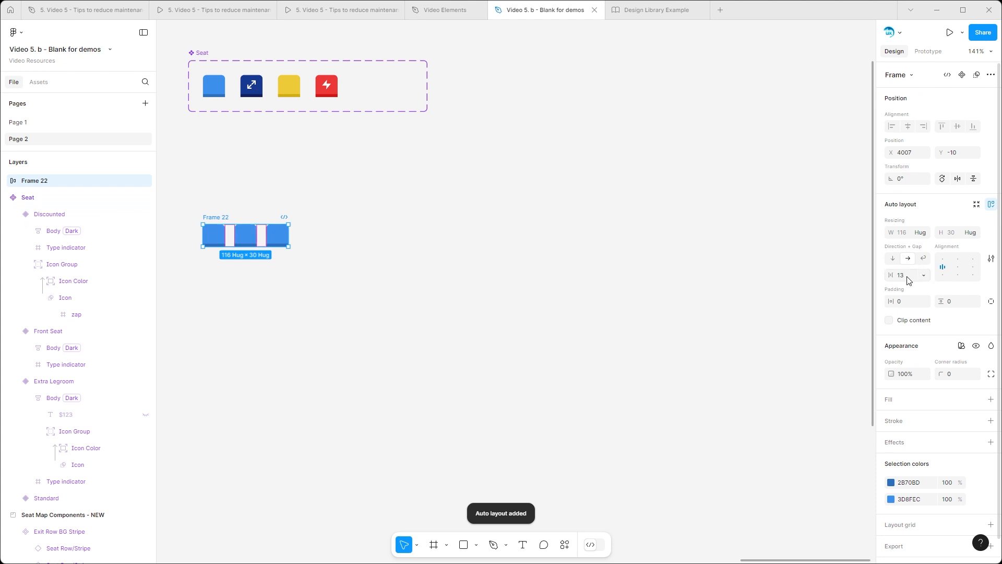
pyautogui.doubleClick(954, 268)
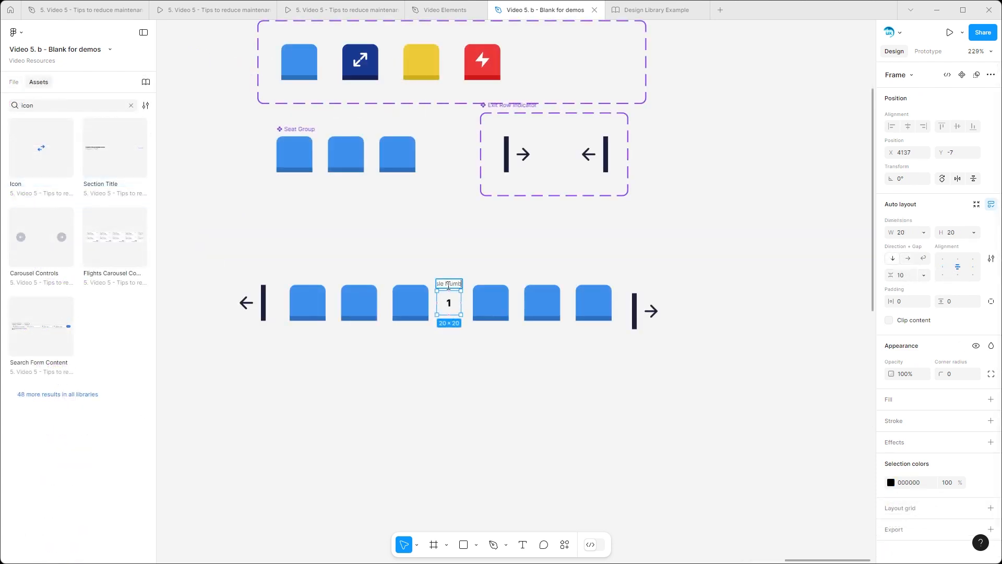
# Step: Wrap the two seat groups and the aisle number between them in an auto layout frame named Seat Row
pyautogui.moveTo(279, 266); pyautogui.dragTo(620, 345)
pyautogui.hotkey('shift', 'a')
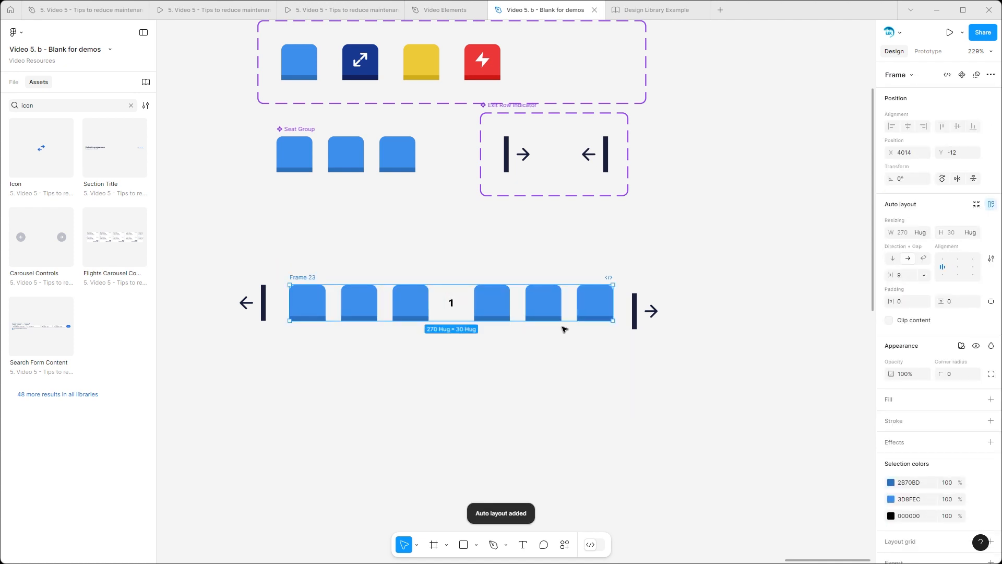
pyautogui.write('Seat Row')
pyautogui.press('Return')
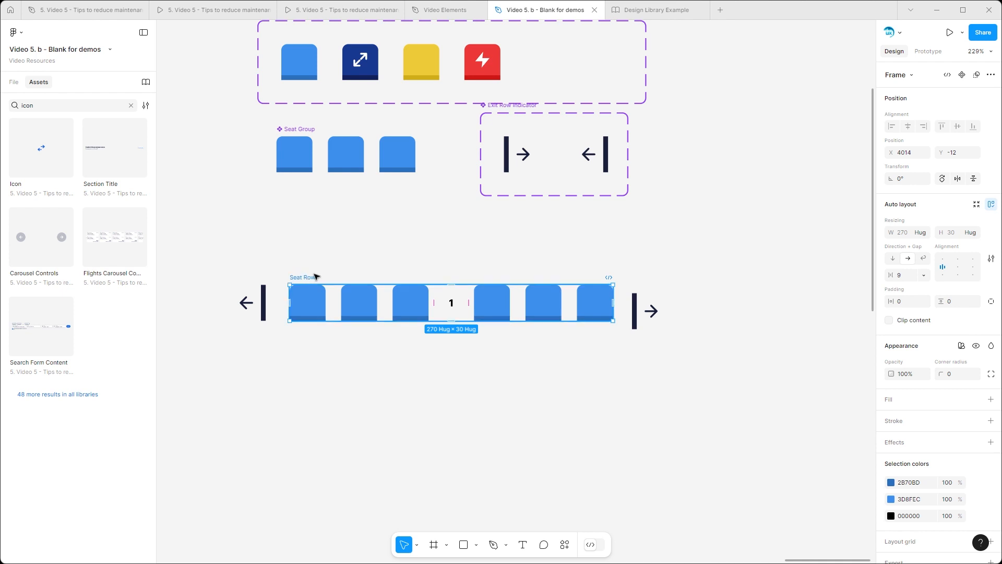
# Step: Add both exit row indicators to the Seat Row frame and set them to ignore auto layout
pyautogui.click(265, 305)
pyautogui.click(13, 83)
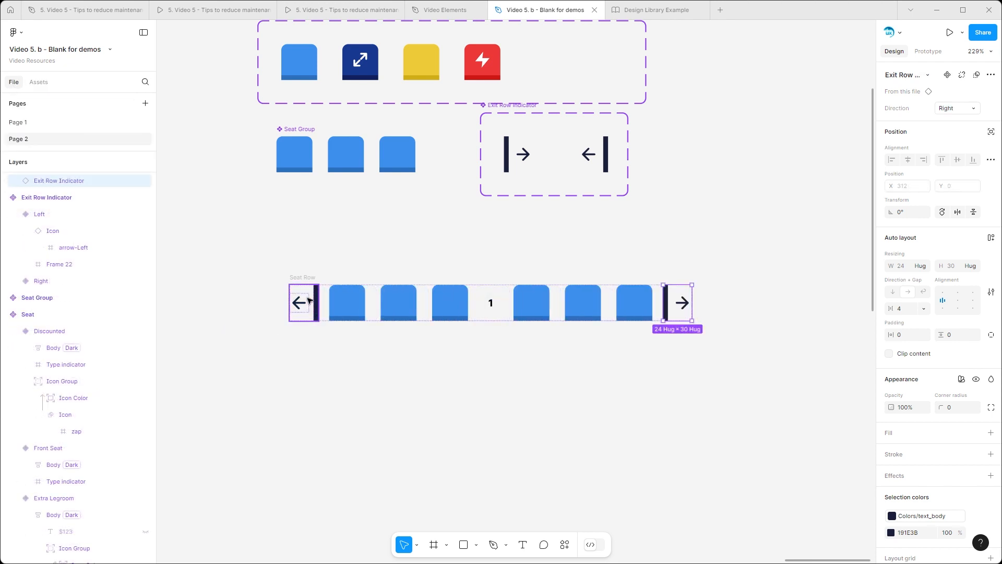
pyautogui.keyDown('shift'); pyautogui.click(310, 300); pyautogui.keyUp('shift')
pyautogui.click(990, 116)
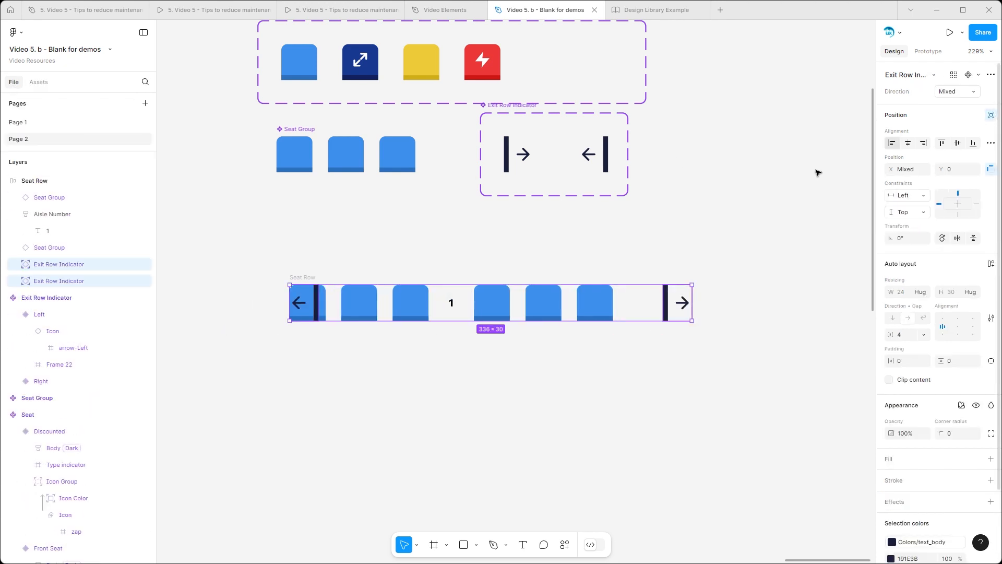
# Step: Move the left-pointing exit row indicator outside the seats to X -34 in the Seat Row
pyautogui.click(380, 390)
pyautogui.click(308, 302)
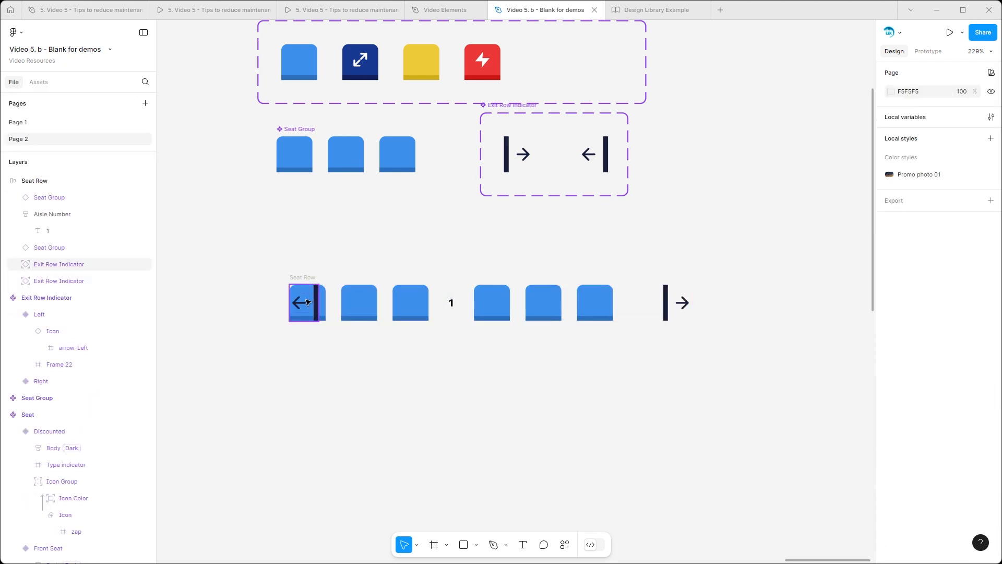
pyautogui.hotkey('shift', 'Left')
pyautogui.hotkey('shift', 'Left')
pyautogui.hotkey('shift', 'Left')
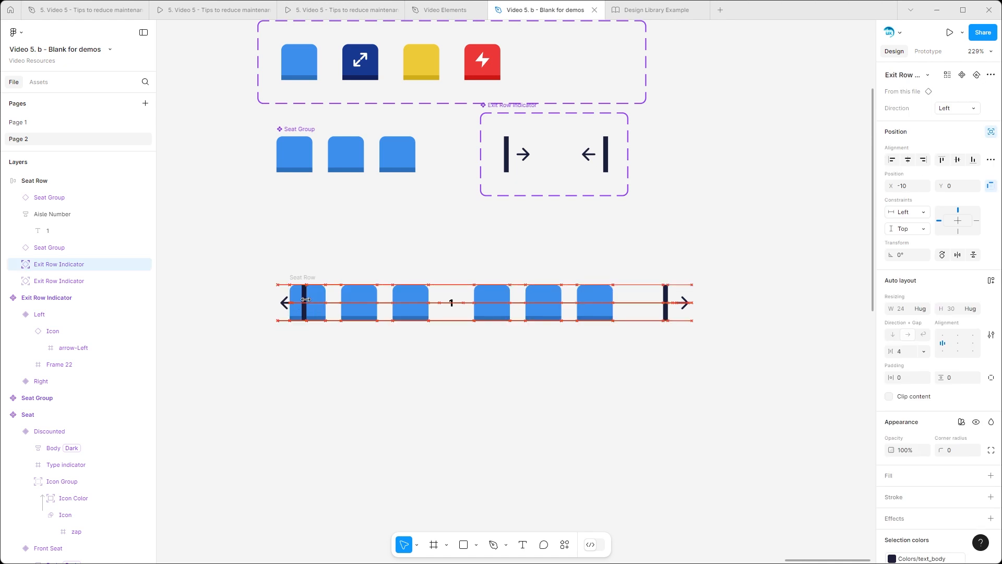
pyautogui.press('Right')
pyautogui.press('Right')
pyautogui.press('Right')
pyautogui.press('Right')
pyautogui.press('Right')
pyautogui.press('Right')
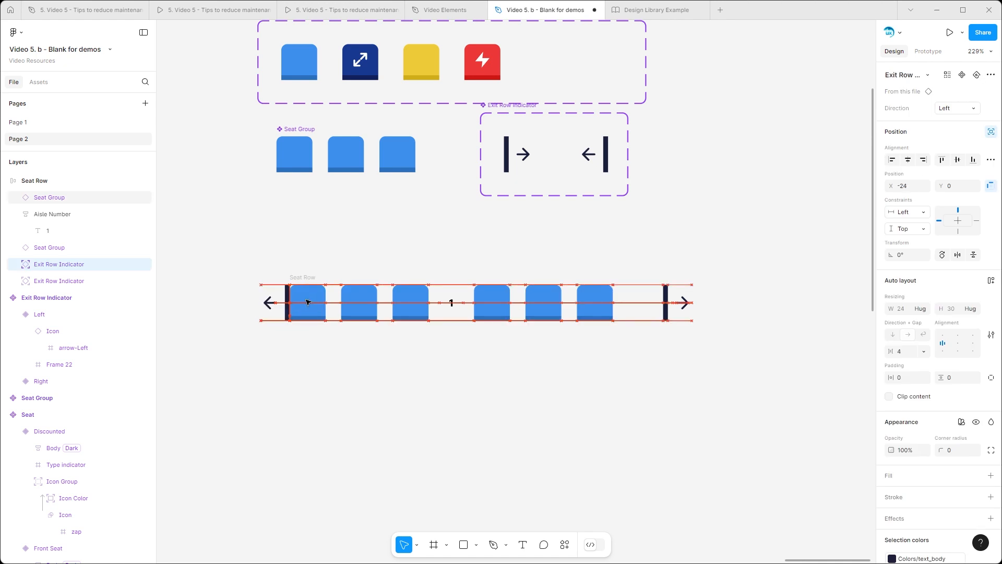
pyautogui.hotkey('shift', 'Left')
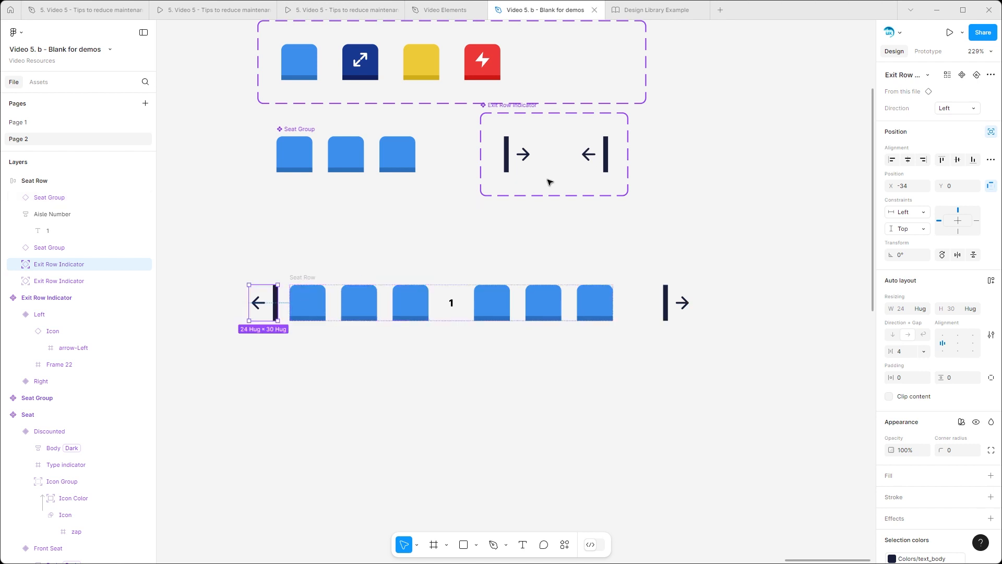
# Step: Move the right-pointing exit row indicator to X 280, just past the last seat, and set its horizontal constraint to Right
pyautogui.click(664, 308)
pyautogui.moveTo(664, 308); pyautogui.dragTo(618, 312)
pyautogui.hotkey('shift', 'Right')
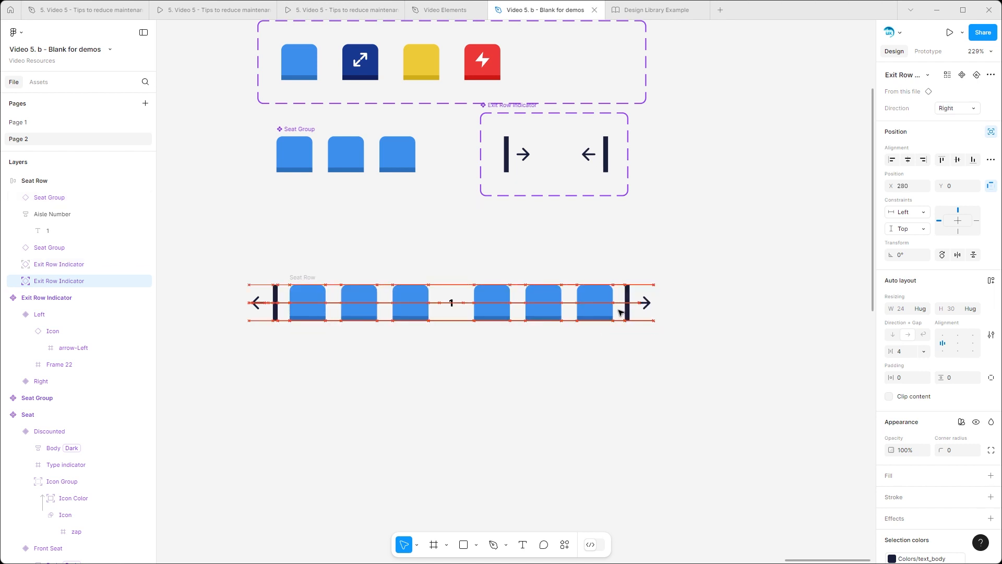
pyautogui.click(912, 214)
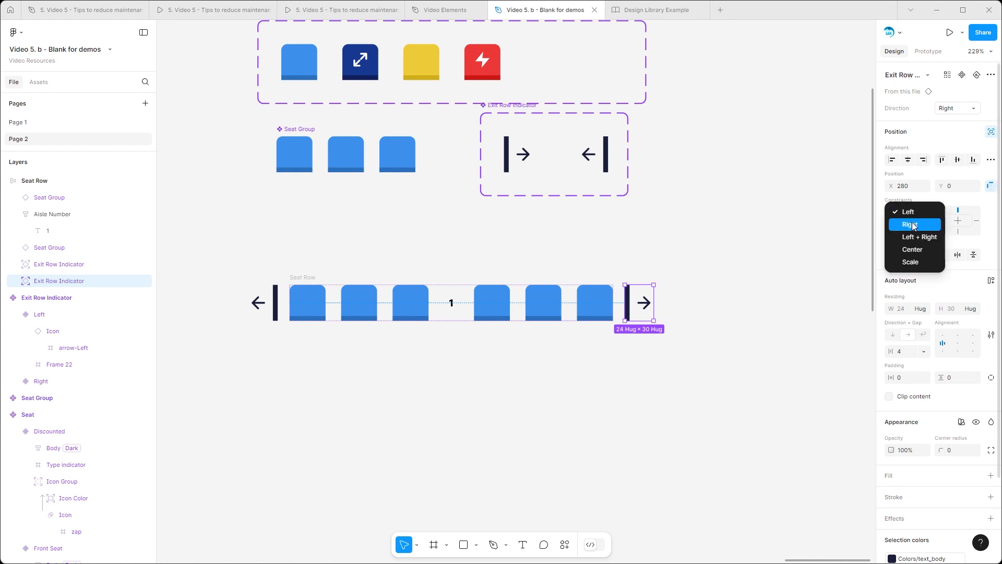
pyautogui.click(913, 225)
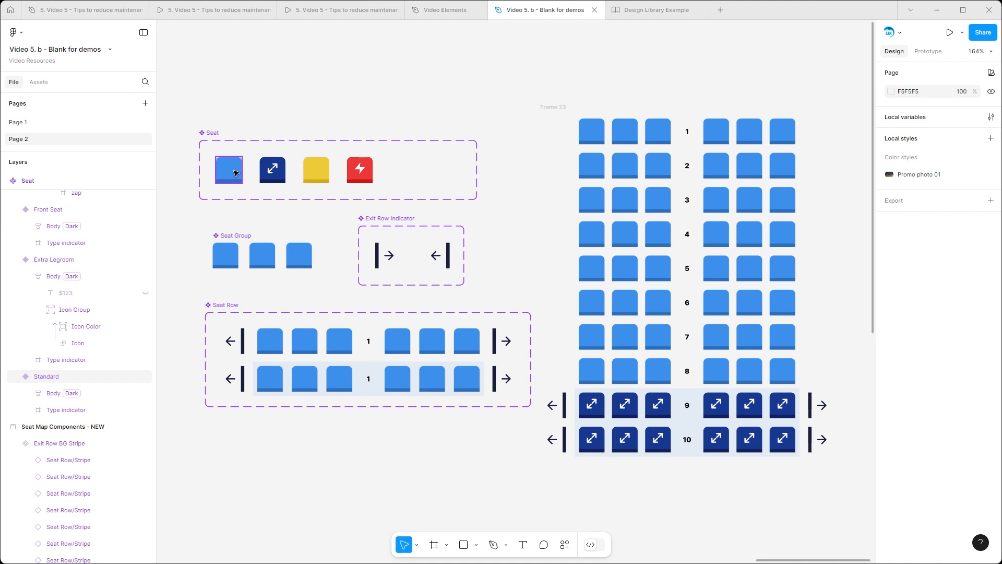
# Step: Try a different fill color on the body of the Standard seat variant
pyautogui.doubleClick(233, 170)
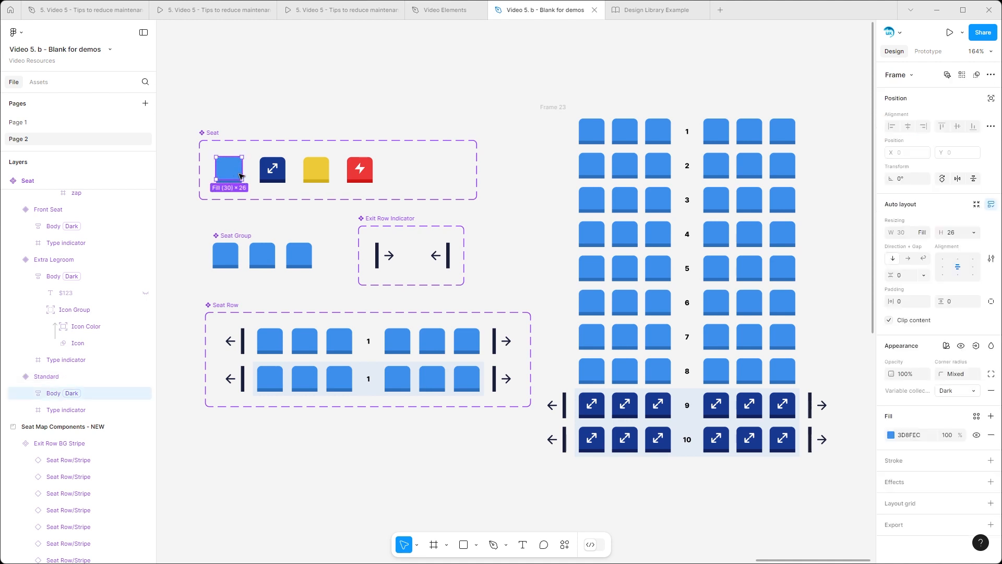
pyautogui.click(891, 435)
pyautogui.moveTo(816, 340); pyautogui.dragTo(769, 320)
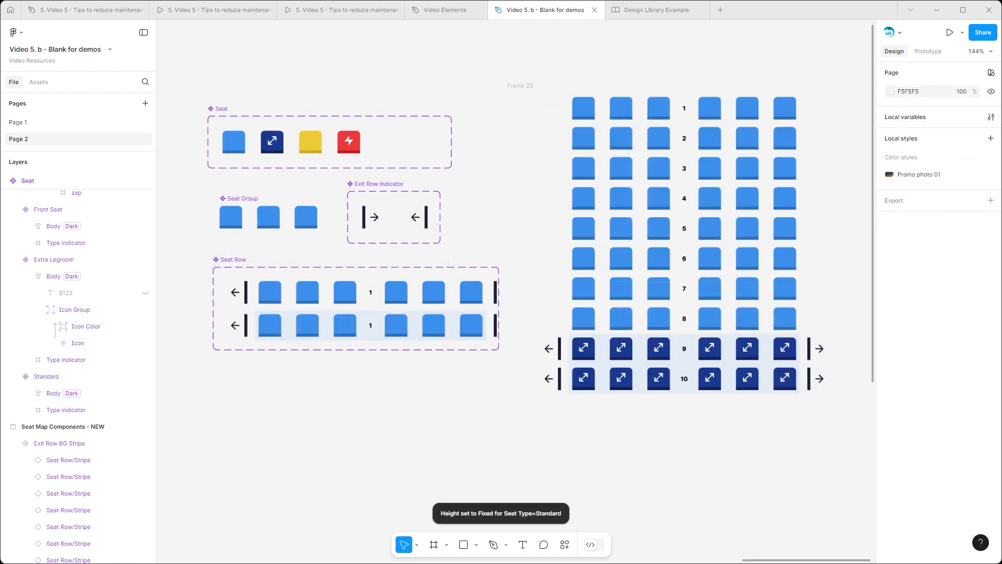
# Step: Resize the Standard variant in the Seat component set
pyautogui.click(233, 142)
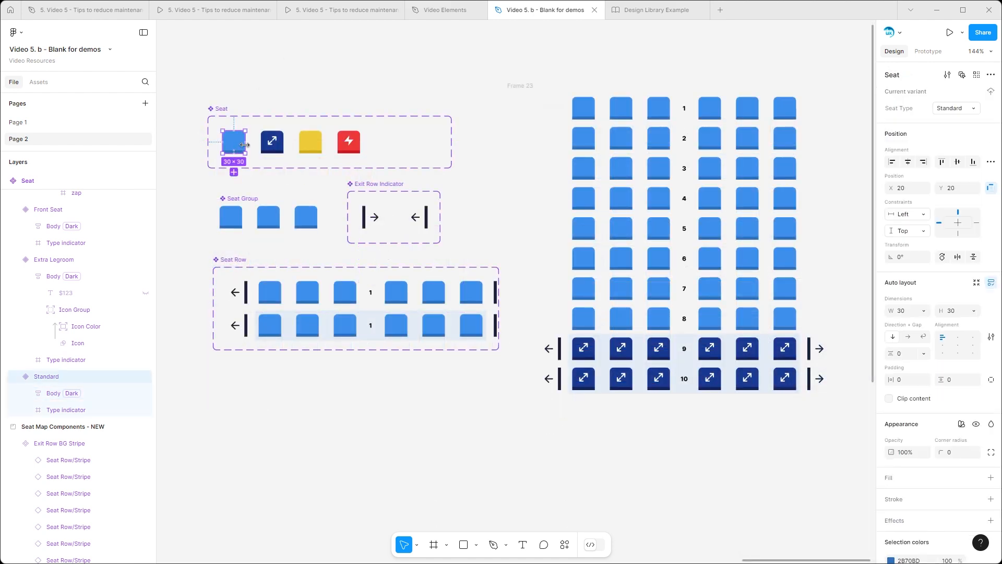
pyautogui.moveTo(248, 147); pyautogui.dragTo(247, 163)
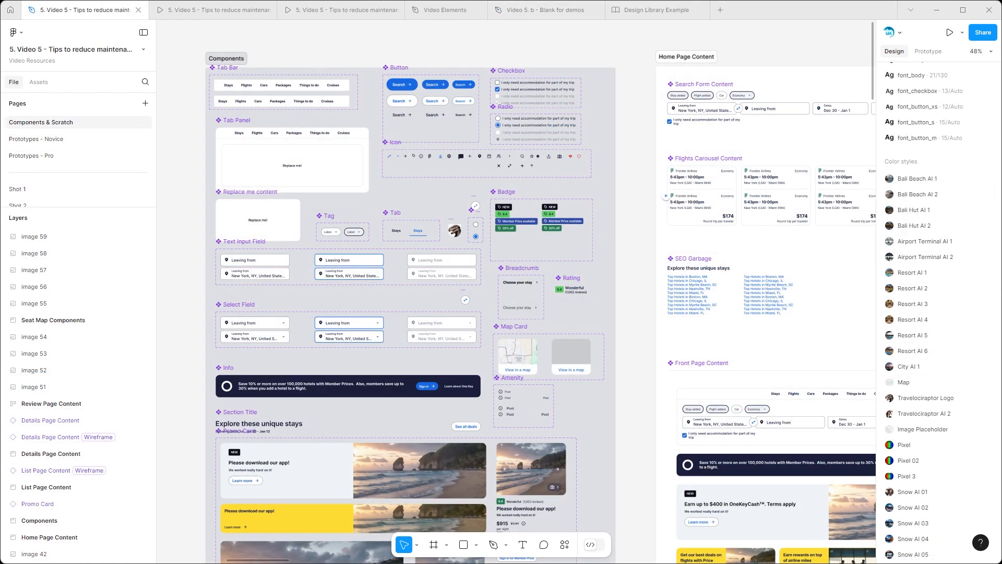
pyautogui.scroll(5, 222, 76)
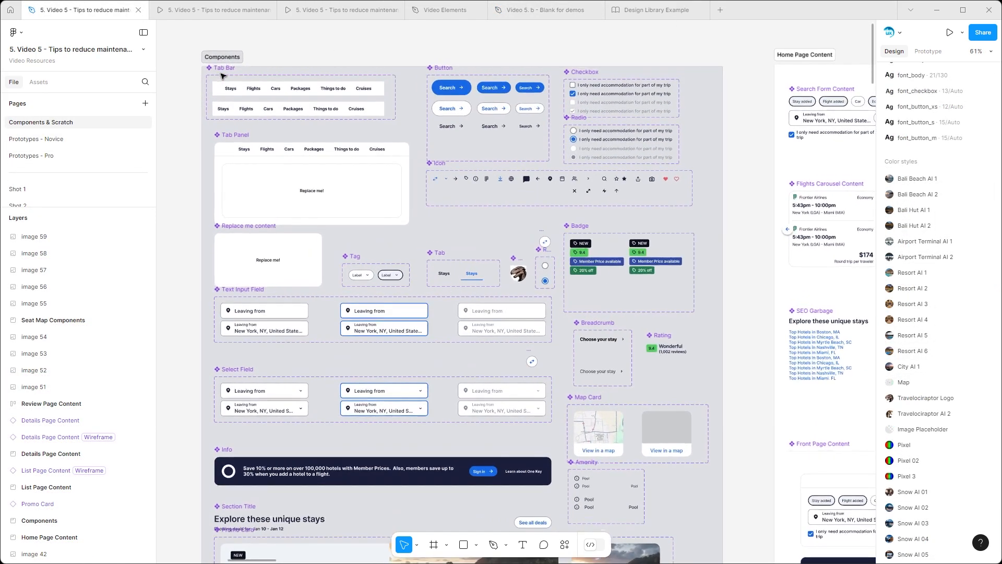
# Step: Examine the basic components in the Components frame, from the Tab Bar and Button to the Text Input and Select fields
pyautogui.scroll(2, 222, 76)
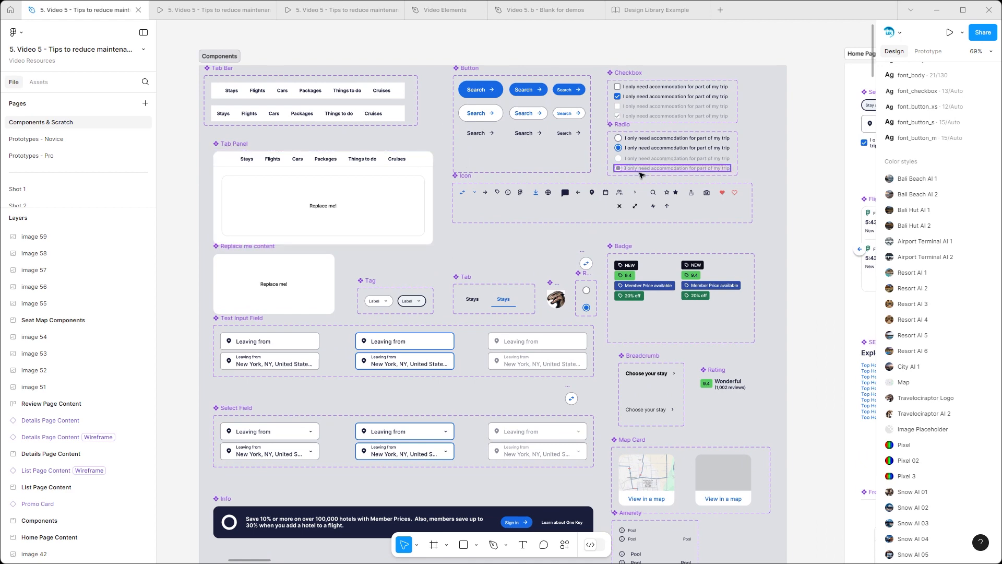
pyautogui.hscroll(3, 639, 175)
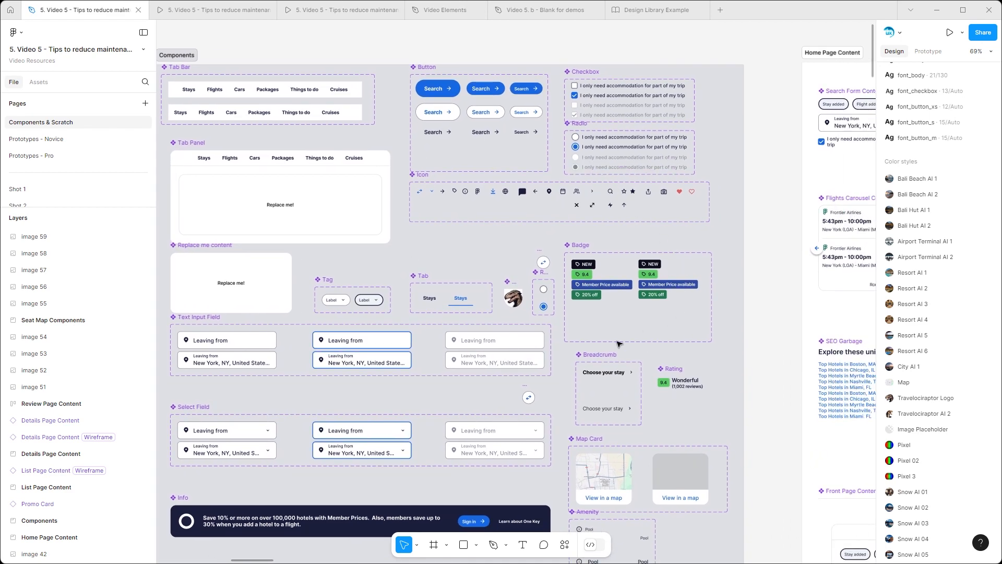
pyautogui.scroll(-3, 619, 343)
pyautogui.hscroll(-2, 619, 343)
pyautogui.scroll(2, 560, 264)
pyautogui.scroll(-4, 522, 353)
pyautogui.scroll(-3, 617, 250)
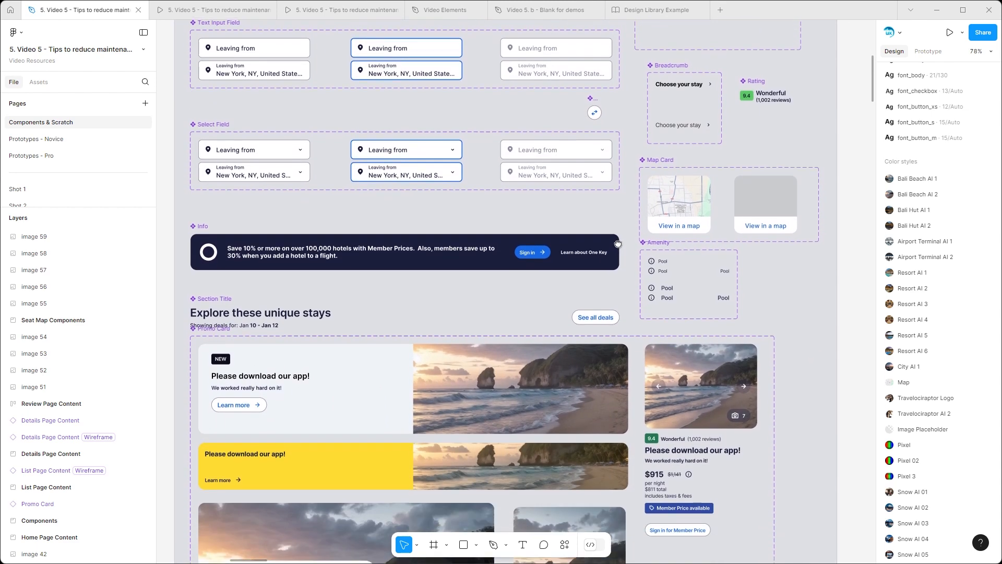
# Step: Look through the larger components below: Promo Card, Header, Page Template, Footer, Carousel Controls, filter groups and Hotel Card
pyautogui.scroll(-7, 642, 247)
pyautogui.hscroll(1, 662, 245)
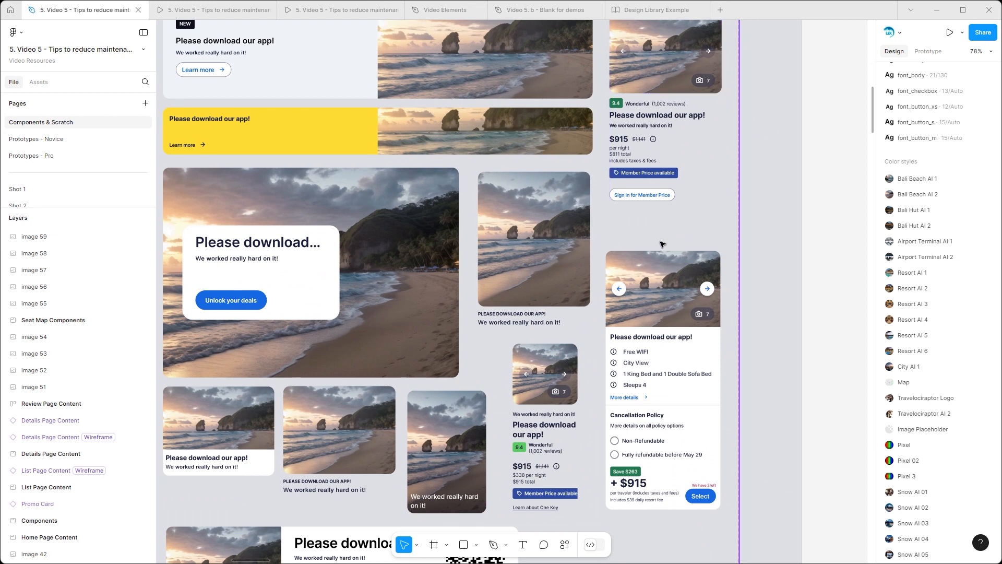
pyautogui.scroll(-3, 662, 244)
pyautogui.scroll(-6, 702, 414)
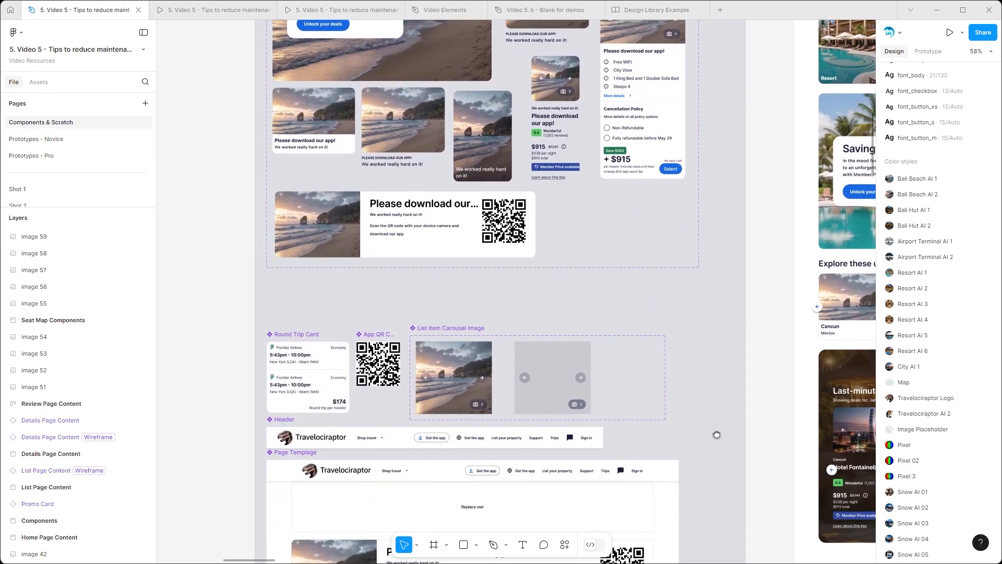
pyautogui.scroll(-6, 718, 436)
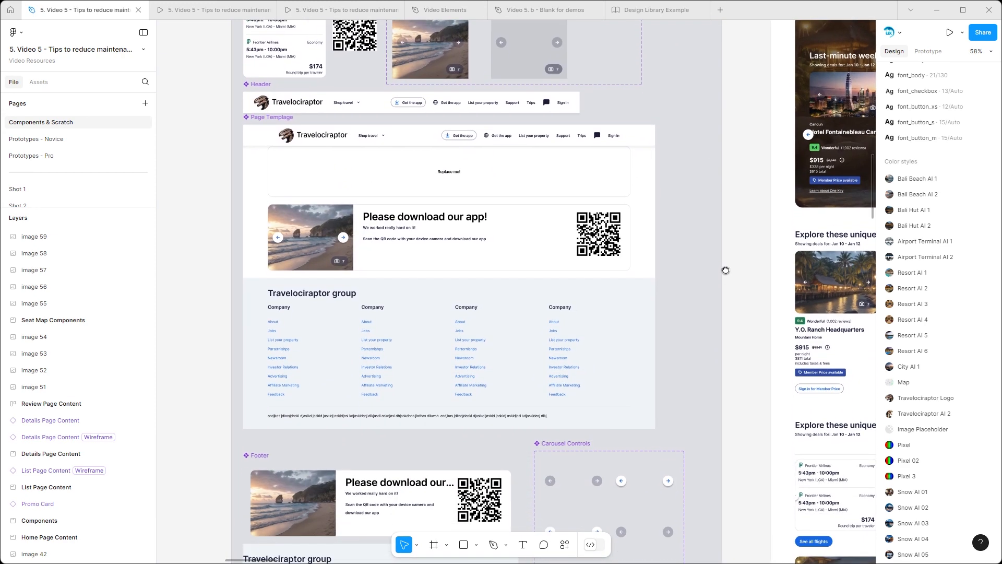
pyautogui.scroll(-3, 738, 317)
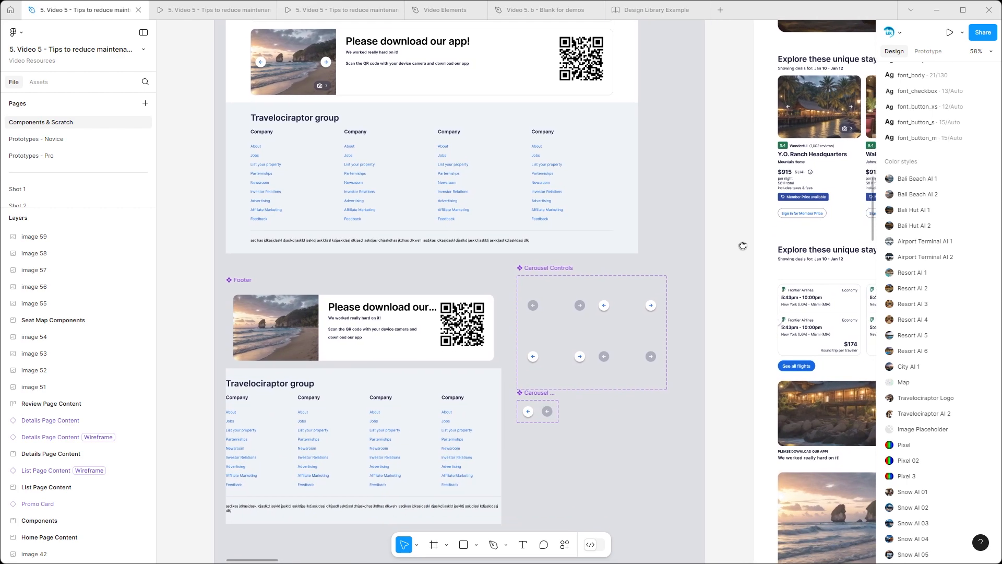
pyautogui.scroll(-3, 744, 252)
pyautogui.scroll(-5, 676, 271)
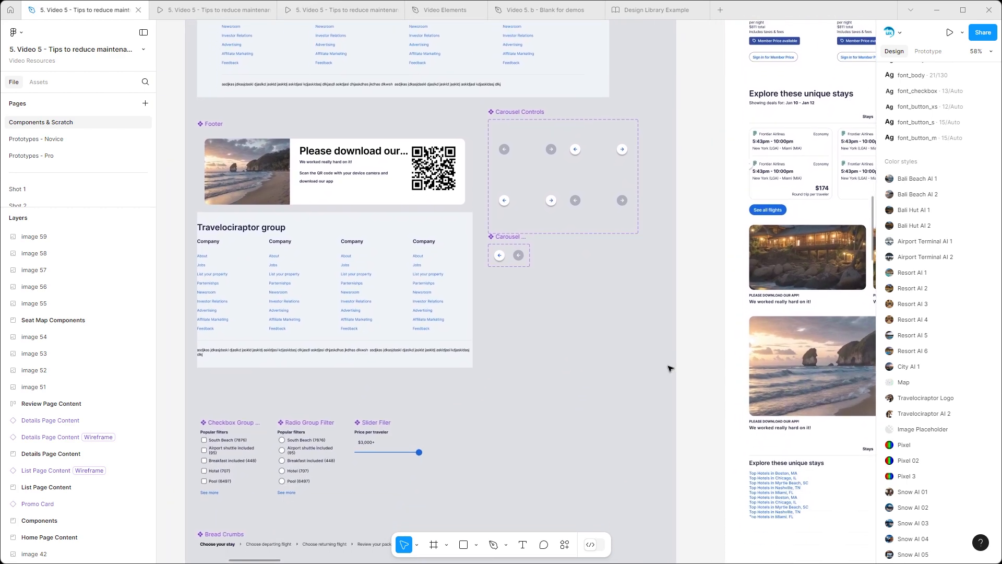
pyautogui.scroll(-3, 680, 372)
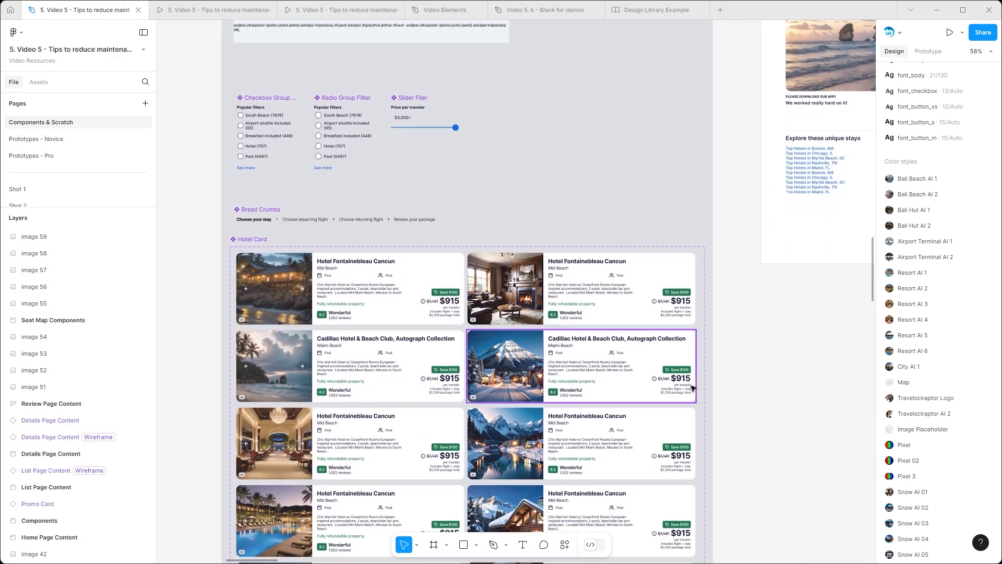
pyautogui.scroll(-3, 698, 249)
pyautogui.moveTo(746, 129); pyautogui.dragTo(311, 393)
pyautogui.moveTo(495, 188); pyautogui.dragTo(444, 474)
pyautogui.moveTo(614, 157); pyautogui.dragTo(420, 322)
pyautogui.moveTo(330, 161); pyautogui.dragTo(560, 272)
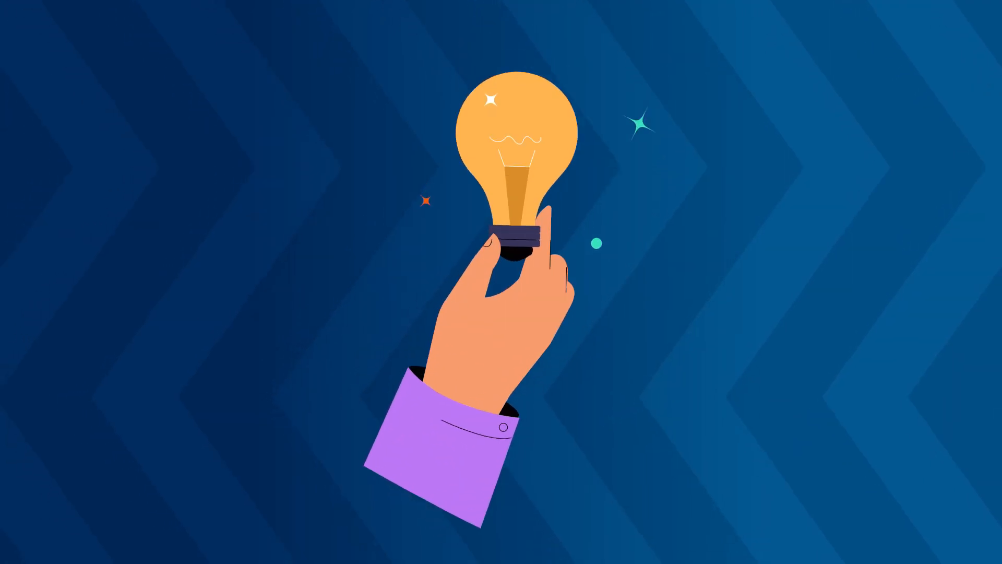